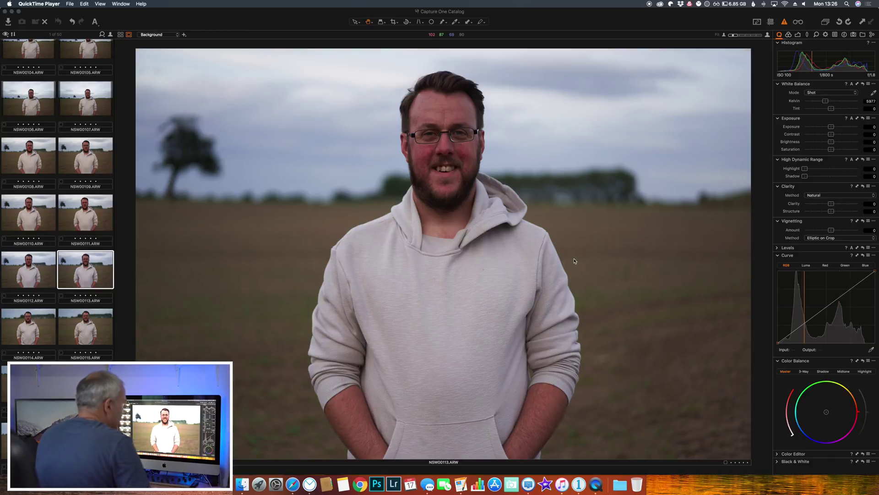
Show the colour tools for portrait NSW00113.ARW, with the skin tone editor visible.
{"action": "left_click", "coordinate": [790, 37]}
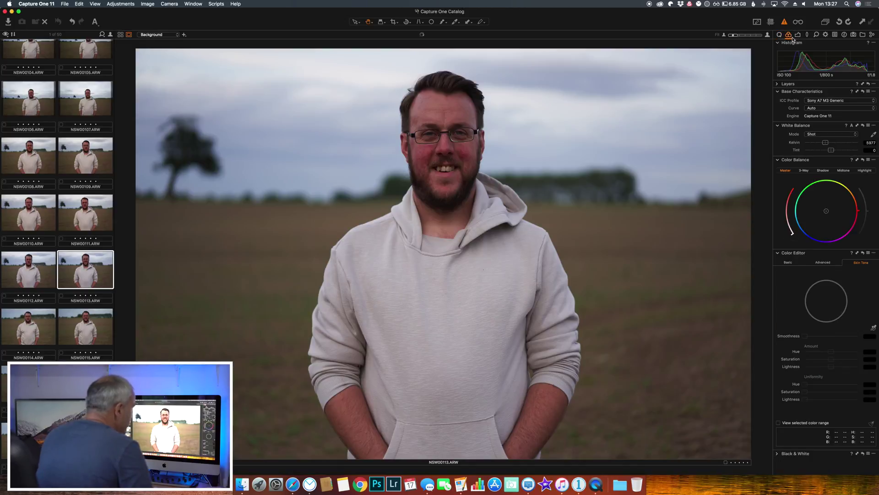
Browse the Exposure, Lens, Details and Output tool tabs, ending back on Color.
{"action": "left_click", "coordinate": [799, 35]}
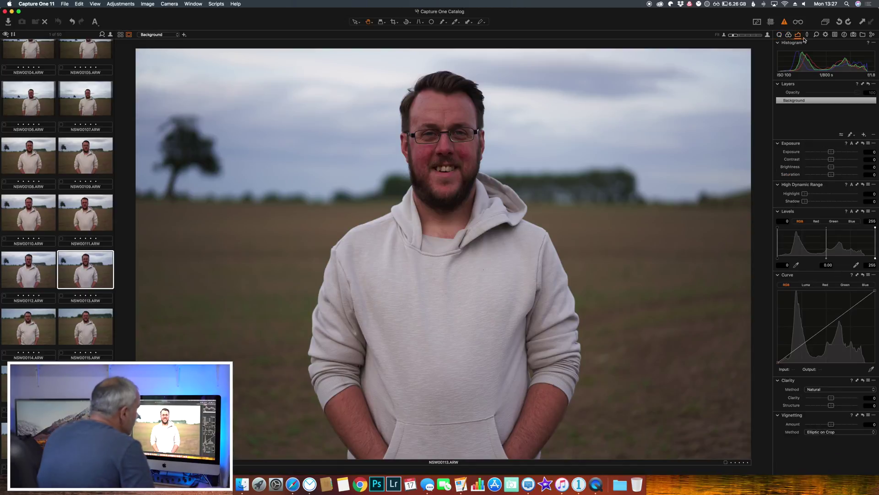
{"action": "left_click", "coordinate": [809, 36]}
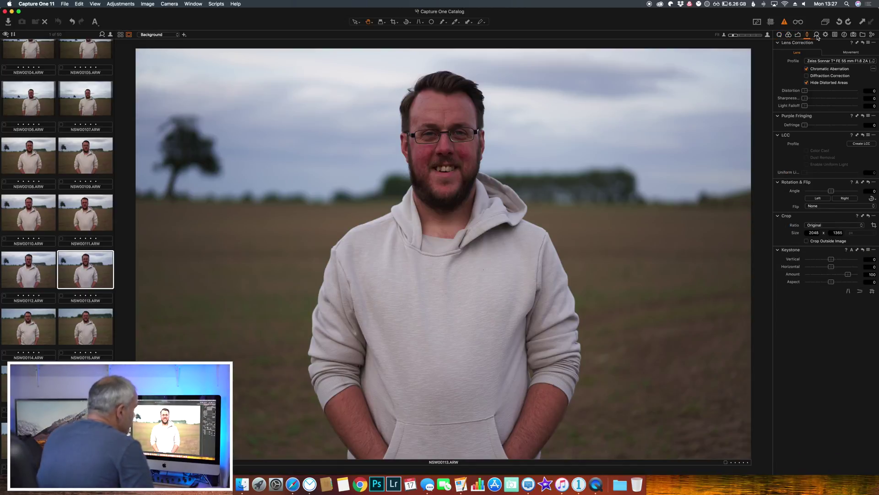
{"action": "left_click", "coordinate": [817, 35]}
{"action": "left_click", "coordinate": [826, 36]}
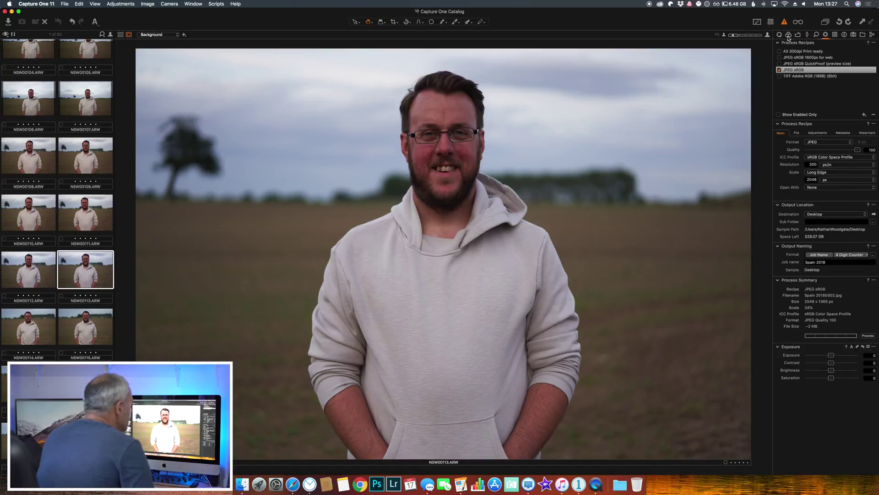
{"action": "left_click", "coordinate": [788, 36]}
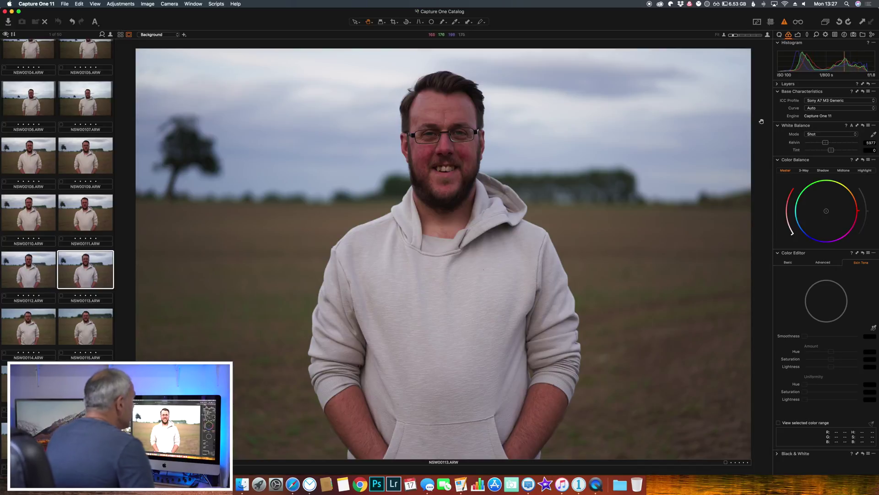
Set white balance to Daylight, then sample the grey hoodie for Custom 6041 K, tint -3.4.
{"action": "left_click", "coordinate": [780, 35]}
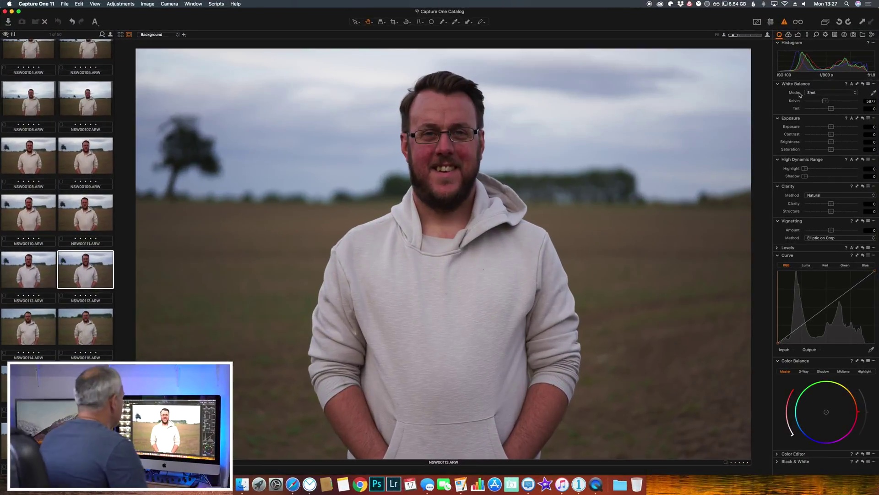
{"action": "left_click", "coordinate": [856, 94]}
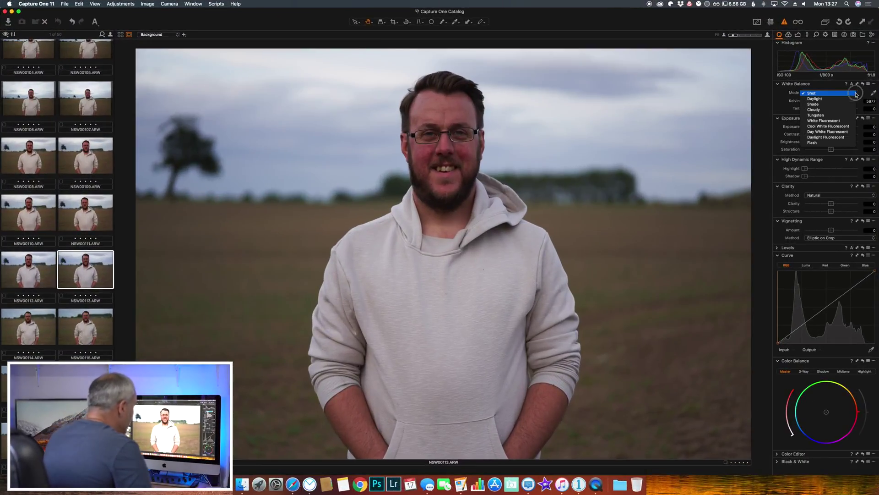
{"action": "left_click", "coordinate": [816, 99]}
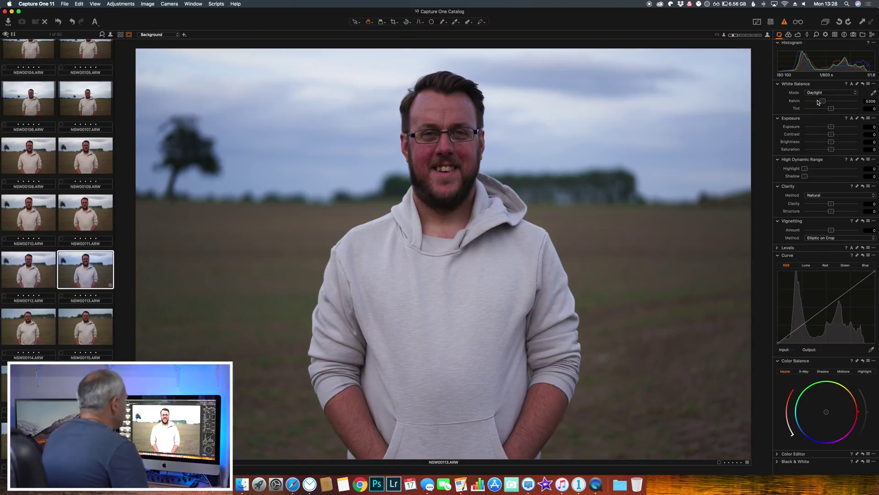
{"action": "left_click", "coordinate": [872, 94]}
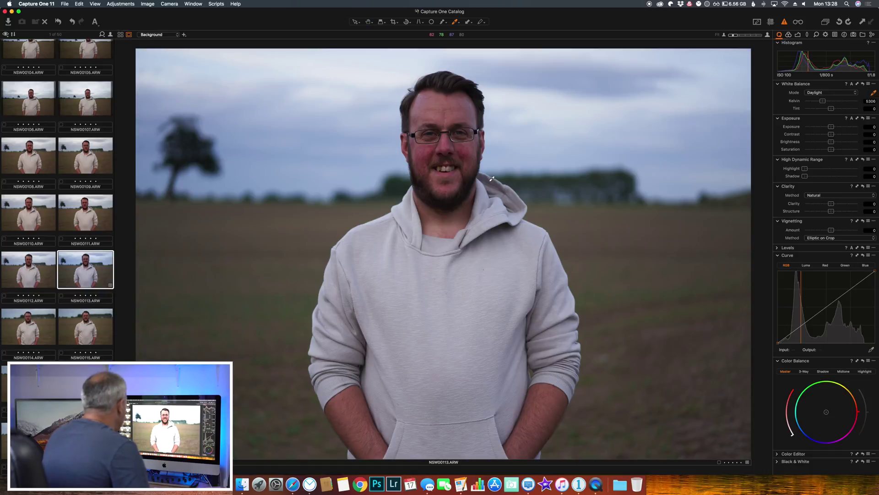
{"action": "left_click", "coordinate": [393, 235]}
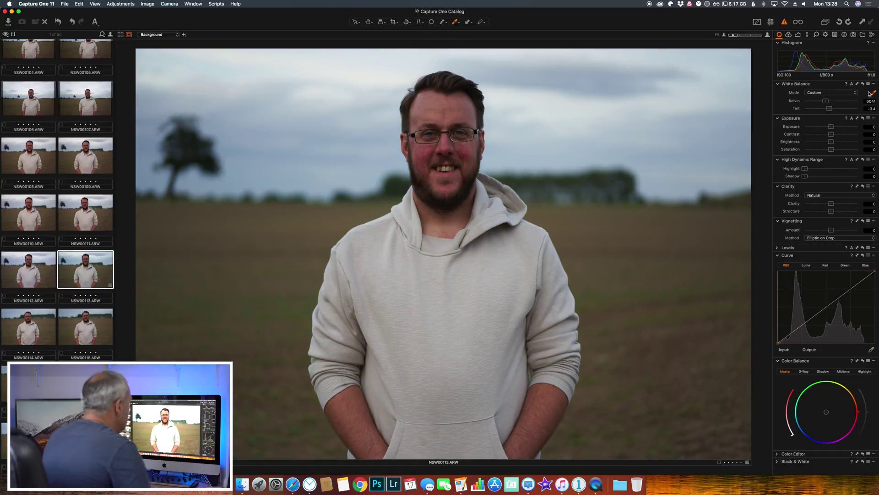
{"action": "key", "text": "h"}
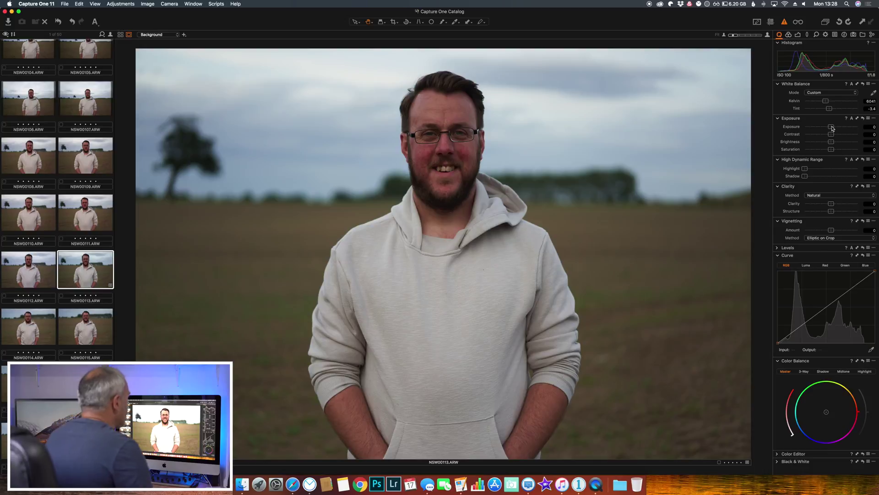
{"action": "mouse_move", "coordinate": [831, 128]}
{"action": "left_mouse_down"}
{"action": "mouse_move", "coordinate": [849, 130]}
{"action": "mouse_move", "coordinate": [810, 128]}
{"action": "mouse_move", "coordinate": [842, 129]}
{"action": "mouse_move", "coordinate": [832, 136]}
{"action": "left_mouse_up"}
{"action": "double_click", "coordinate": [833, 129]}
{"action": "double_click", "coordinate": [832, 134]}
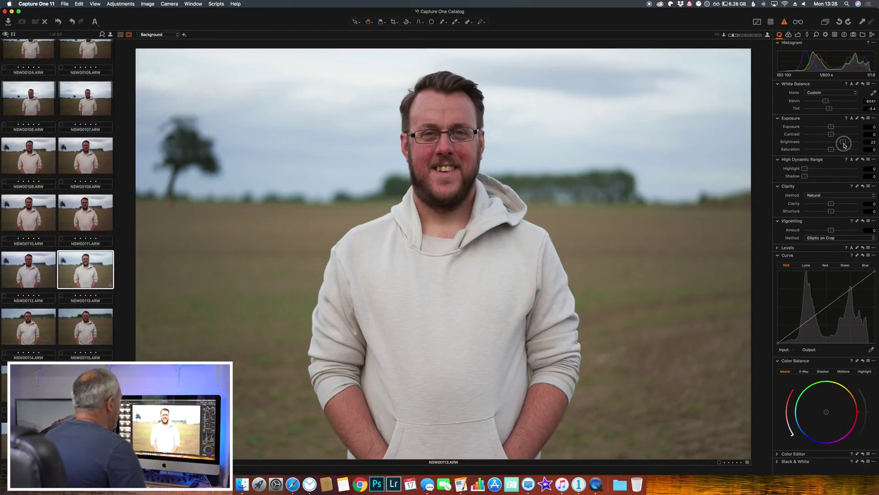
{"action": "mouse_move", "coordinate": [845, 146]}
{"action": "left_mouse_down"}
{"action": "mouse_move", "coordinate": [811, 144]}
{"action": "mouse_move", "coordinate": [843, 152]}
{"action": "mouse_move", "coordinate": [817, 151]}
{"action": "mouse_move", "coordinate": [831, 152]}
{"action": "left_mouse_up"}
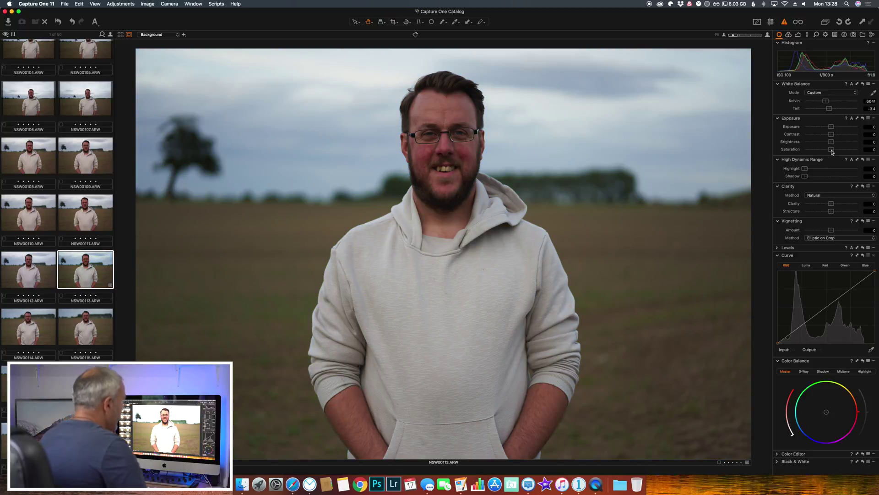
Apply the Vivid 1 exposure preset, giving brightness 2 and saturation 18.
{"action": "left_click", "coordinate": [869, 120]}
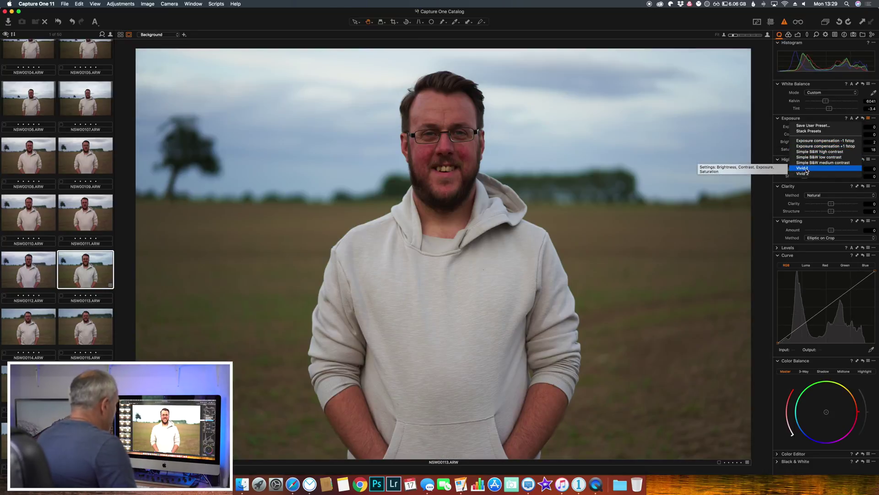
{"action": "left_click", "coordinate": [807, 168]}
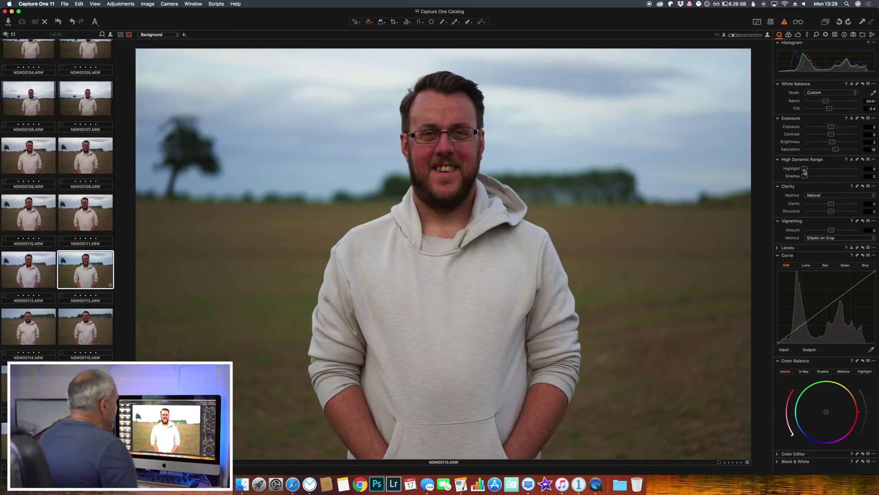
Pull Highlight to 75 with Shadow at 21, and push Clarity near 100.
{"action": "left_click_drag", "start_coordinate": [805, 171], "coordinate": [845, 170]}
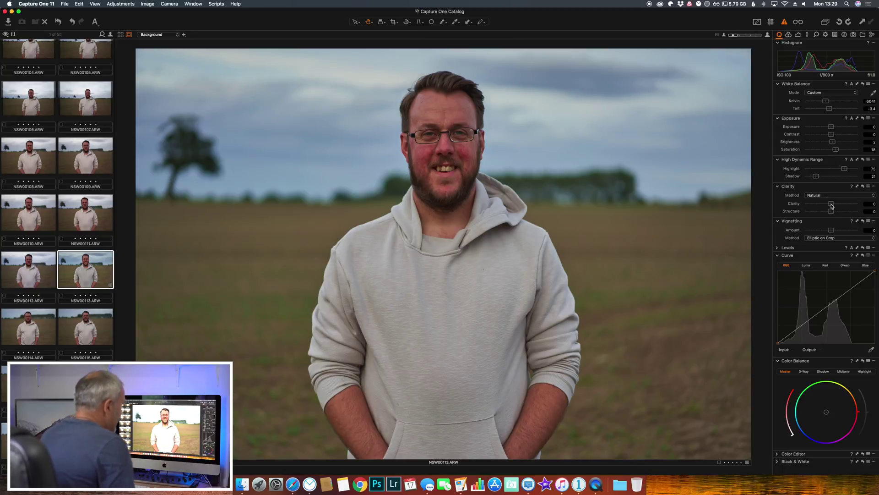
{"action": "left_click_drag", "start_coordinate": [833, 206], "coordinate": [867, 209]}
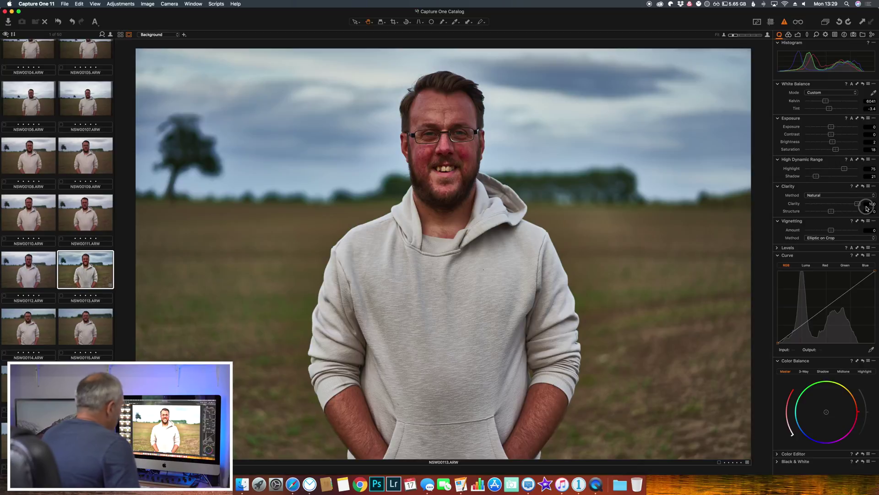
Reset Clarity to 0 and set Structure to 19, checking the face at 100%.
{"action": "left_click_drag", "start_coordinate": [867, 209], "coordinate": [832, 206]}
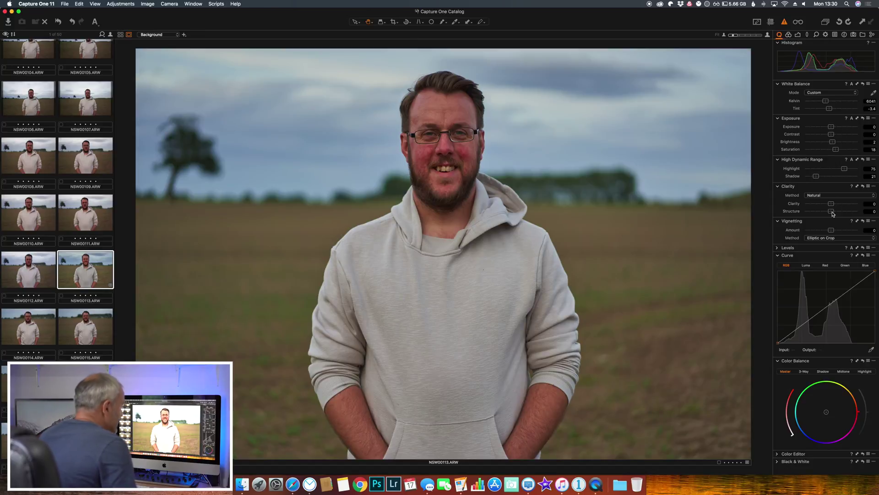
{"action": "left_click_drag", "start_coordinate": [833, 213], "coordinate": [850, 215]}
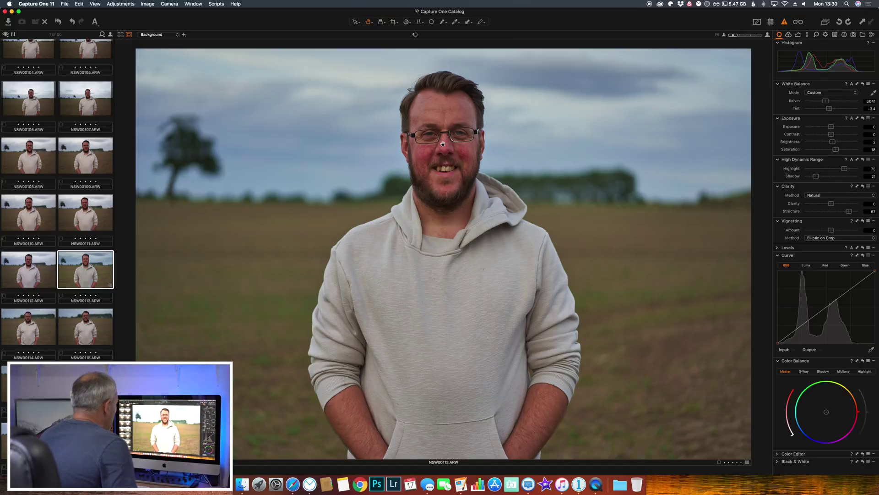
{"action": "left_click", "coordinate": [443, 144]}
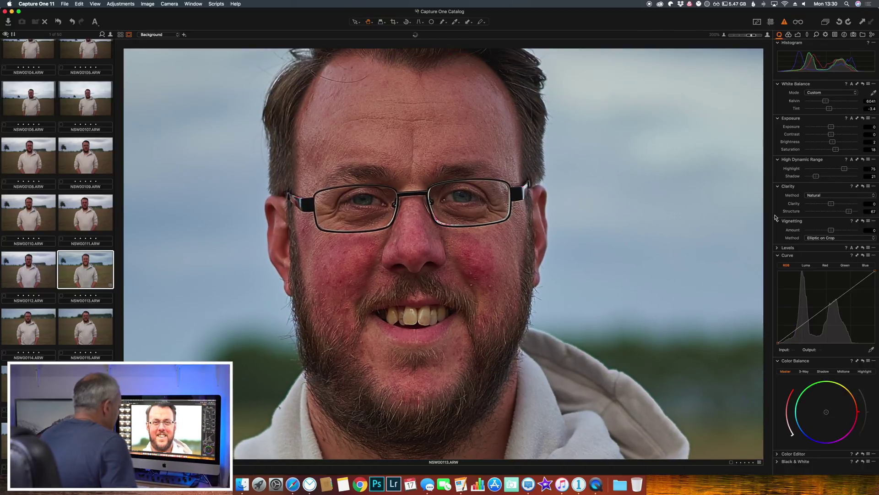
{"action": "mouse_move", "coordinate": [850, 212]}
{"action": "left_mouse_down"}
{"action": "mouse_move", "coordinate": [834, 207]}
{"action": "mouse_move", "coordinate": [857, 208]}
{"action": "mouse_move", "coordinate": [832, 208]}
{"action": "mouse_move", "coordinate": [840, 214]}
{"action": "left_mouse_up"}
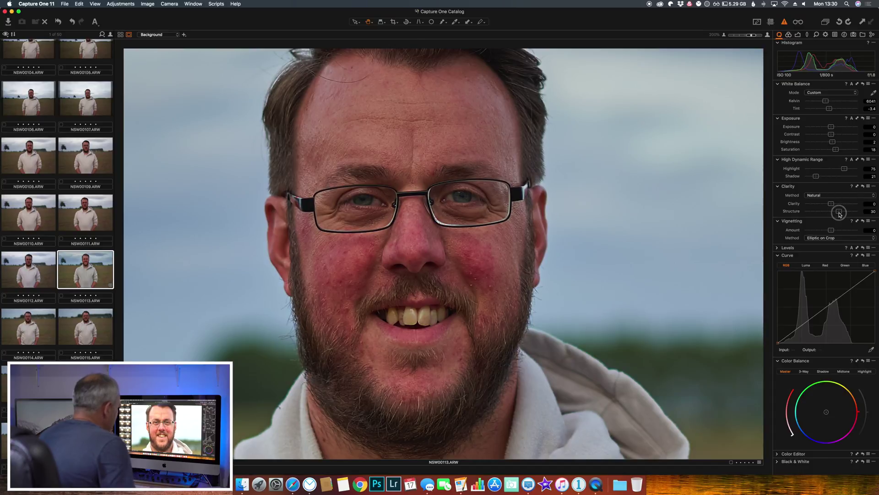
{"action": "left_click_drag", "start_coordinate": [840, 214], "coordinate": [839, 214]}
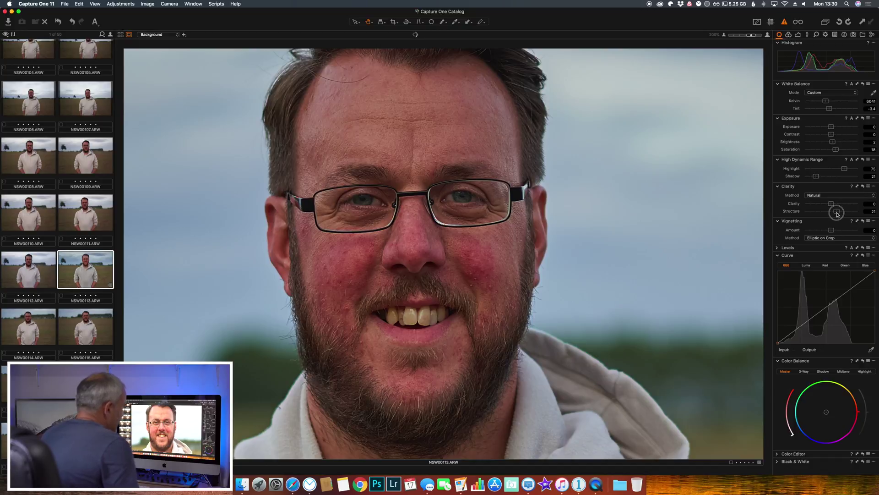
{"action": "left_click_drag", "start_coordinate": [837, 215], "coordinate": [837, 215]}
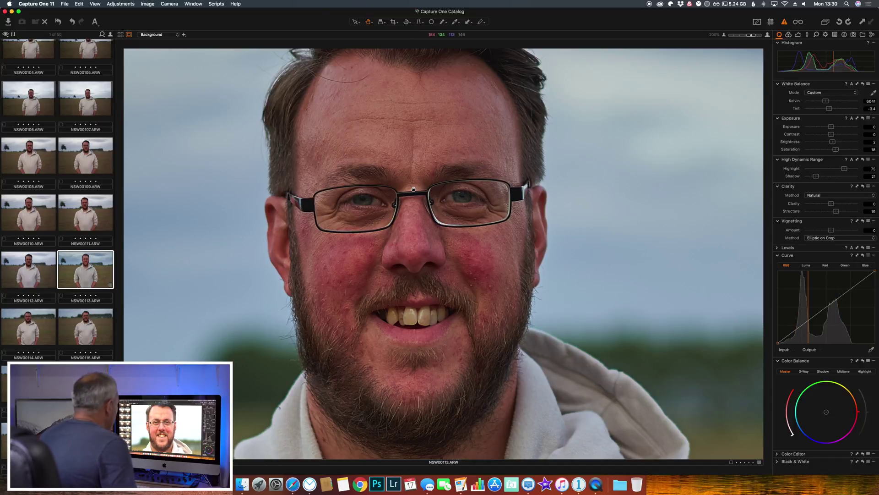
Inspect the beard detail, then darken the edges with a -0.66 elliptic-on-crop vignette.
{"action": "left_click", "coordinate": [413, 189]}
{"action": "left_click", "coordinate": [414, 189]}
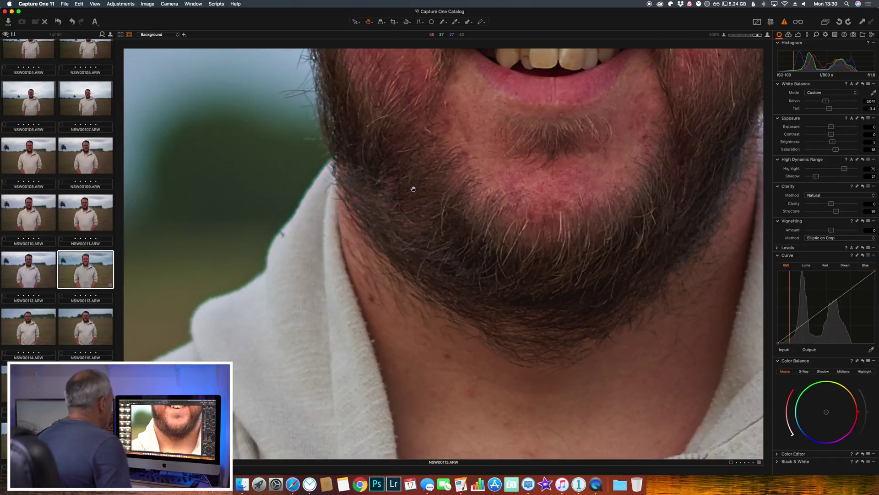
{"action": "left_click", "coordinate": [414, 189]}
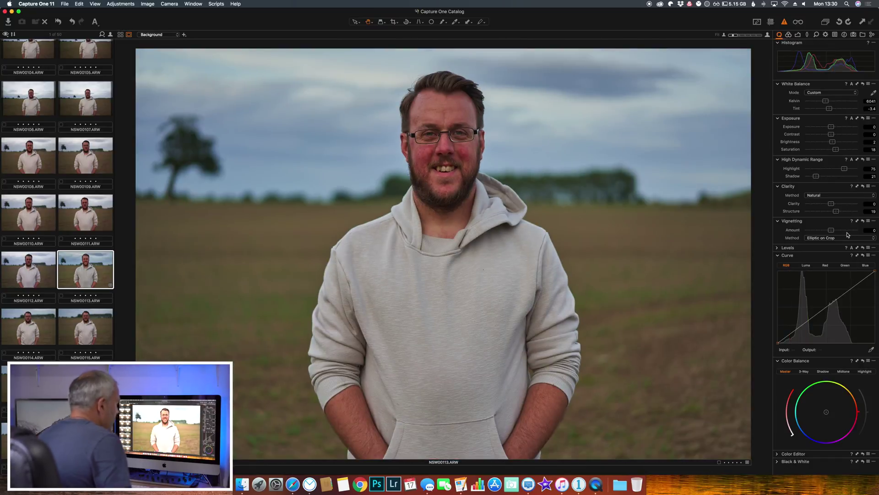
{"action": "left_click", "coordinate": [831, 231]}
{"action": "mouse_move", "coordinate": [832, 231]}
{"action": "left_mouse_down"}
{"action": "mouse_move", "coordinate": [821, 234]}
{"action": "mouse_move", "coordinate": [833, 235]}
{"action": "left_mouse_up"}
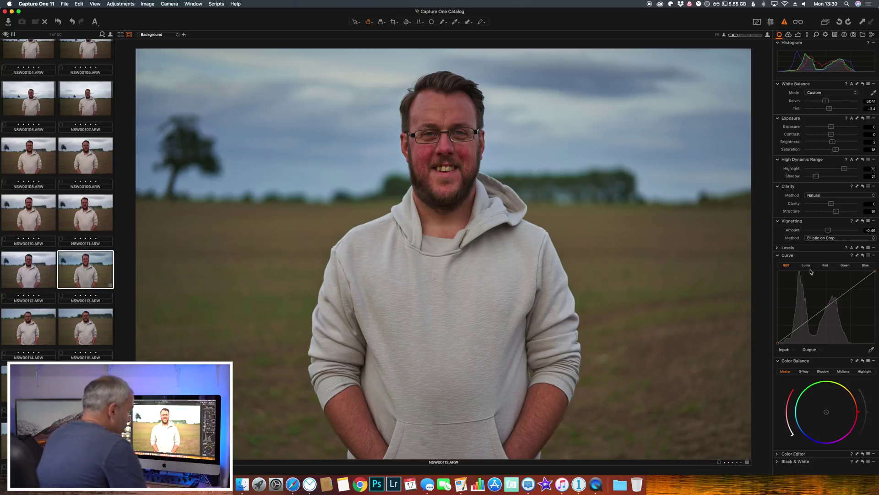
Apply the Mid tones - brighter curve preset.
{"action": "left_click", "coordinate": [869, 257]}
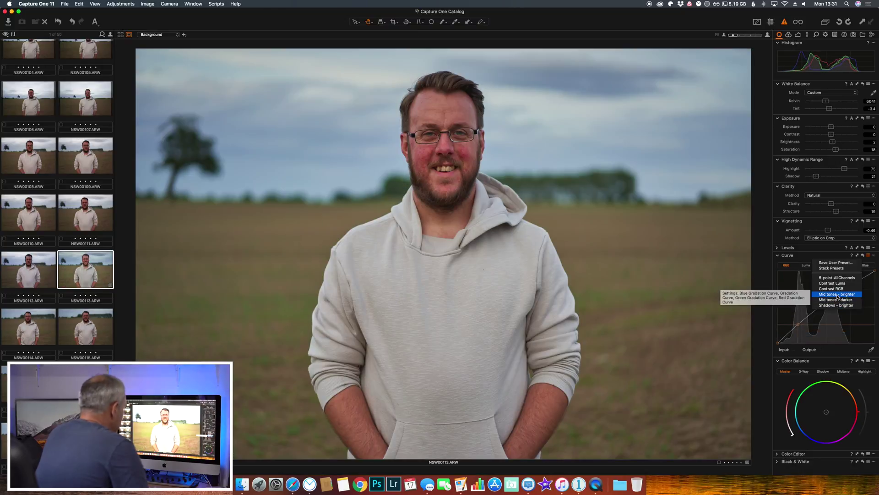
{"action": "left_click", "coordinate": [837, 294]}
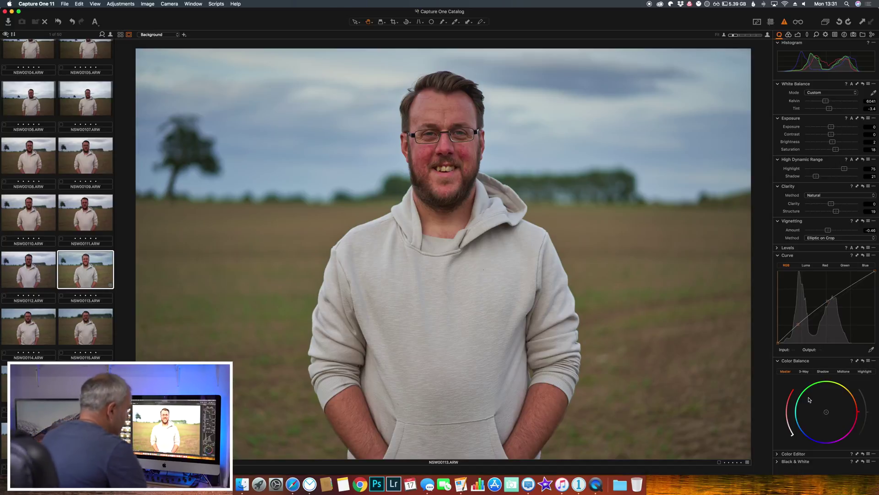
{"action": "left_click", "coordinate": [804, 372]}
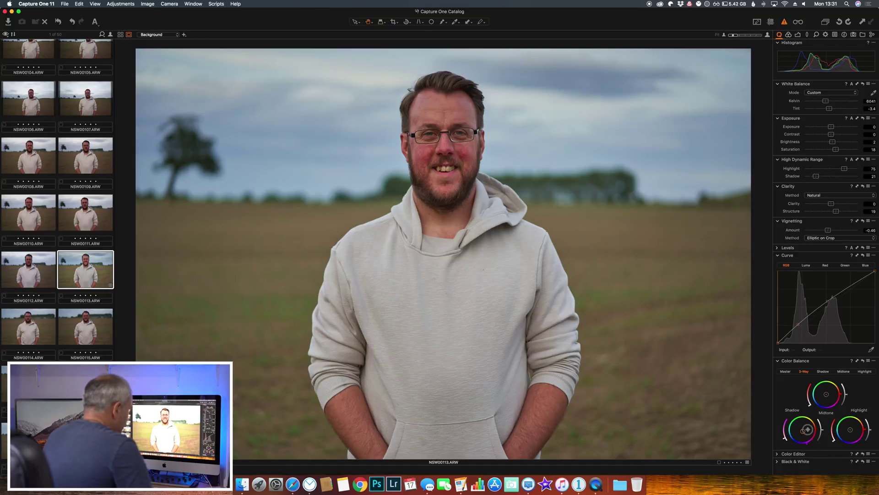
Try tinting the shadows and midtones on the 3-Way wheels, and neutralise the highlight tint.
{"action": "left_click_drag", "start_coordinate": [807, 429], "coordinate": [851, 429]}
{"action": "mouse_move", "coordinate": [826, 394]}
{"action": "left_mouse_down"}
{"action": "mouse_move", "coordinate": [812, 394]}
{"action": "mouse_move", "coordinate": [820, 403]}
{"action": "mouse_move", "coordinate": [828, 395]}
{"action": "left_mouse_up"}
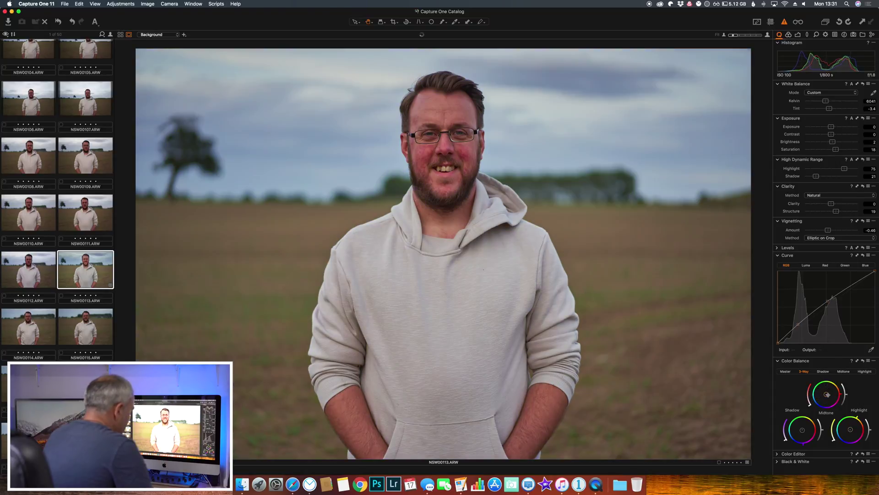
{"action": "left_click_drag", "start_coordinate": [803, 432], "coordinate": [802, 430]}
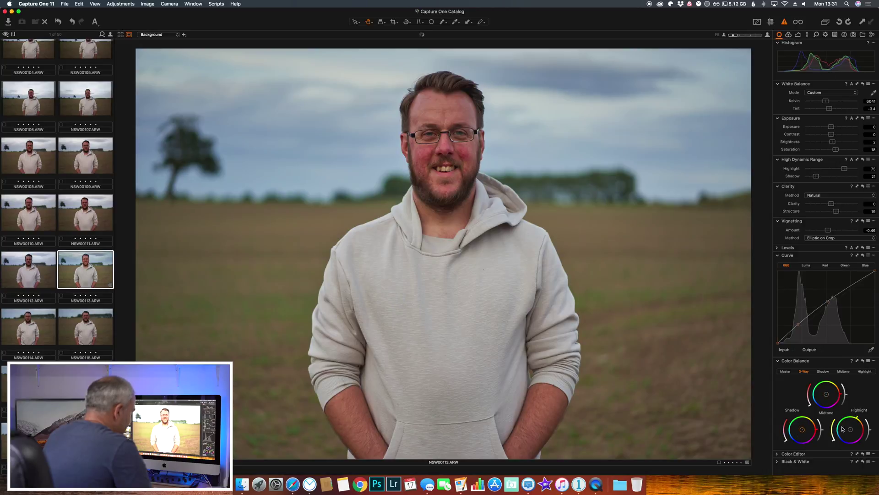
{"action": "left_click", "coordinate": [851, 430]}
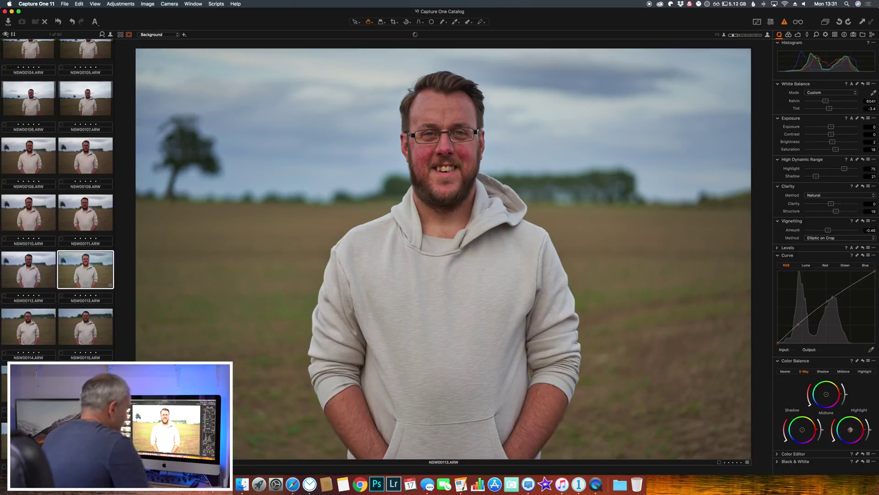
Nudge the Shadow wheel warmer, then warm the Master colour balance toward orange.
{"action": "left_click", "coordinate": [823, 372]}
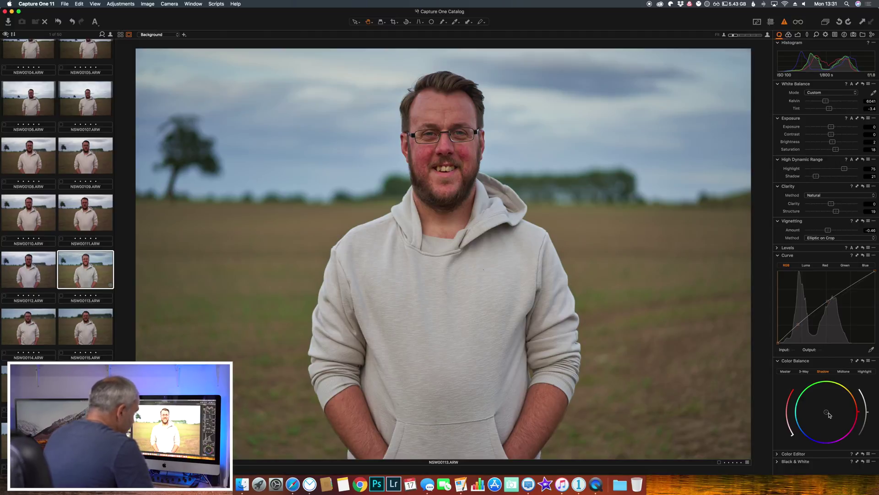
{"action": "mouse_move", "coordinate": [828, 414]}
{"action": "left_mouse_down"}
{"action": "mouse_move", "coordinate": [812, 408]}
{"action": "mouse_move", "coordinate": [836, 395]}
{"action": "mouse_move", "coordinate": [845, 417]}
{"action": "mouse_move", "coordinate": [826, 413]}
{"action": "left_mouse_up"}
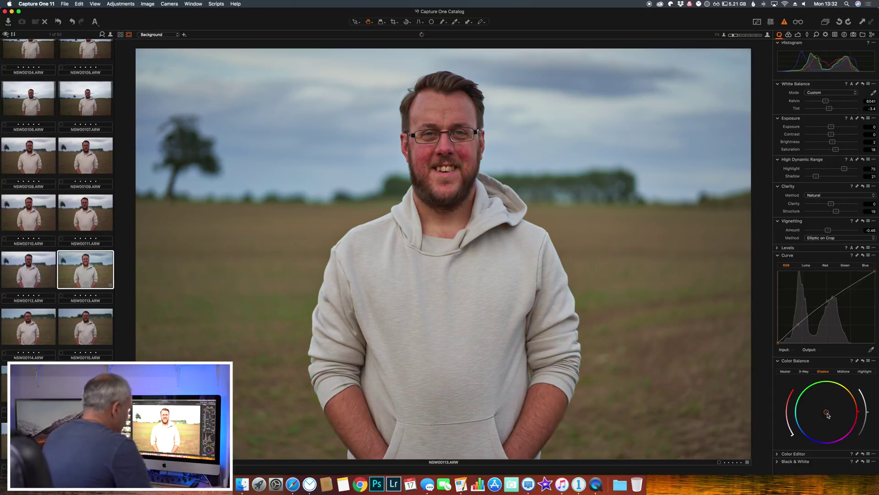
{"action": "left_click", "coordinate": [786, 372]}
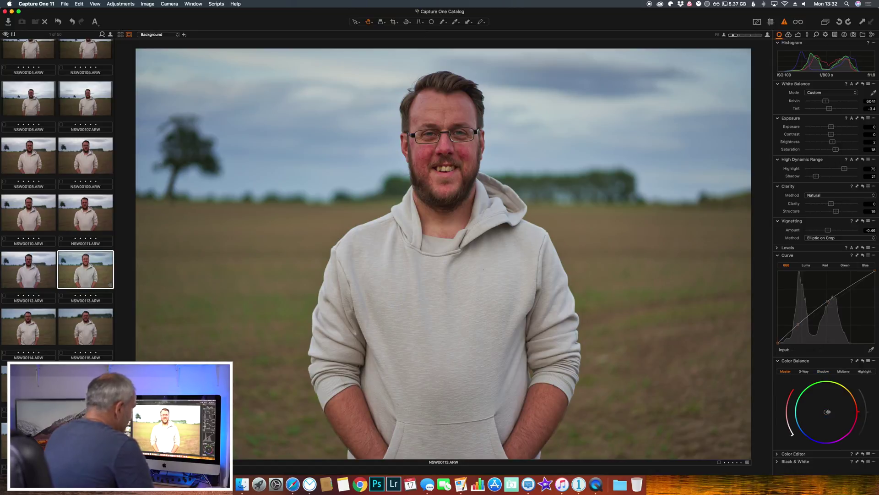
{"action": "mouse_move", "coordinate": [827, 413]}
{"action": "left_mouse_down"}
{"action": "mouse_move", "coordinate": [843, 401]}
{"action": "mouse_move", "coordinate": [826, 412]}
{"action": "left_mouse_up"}
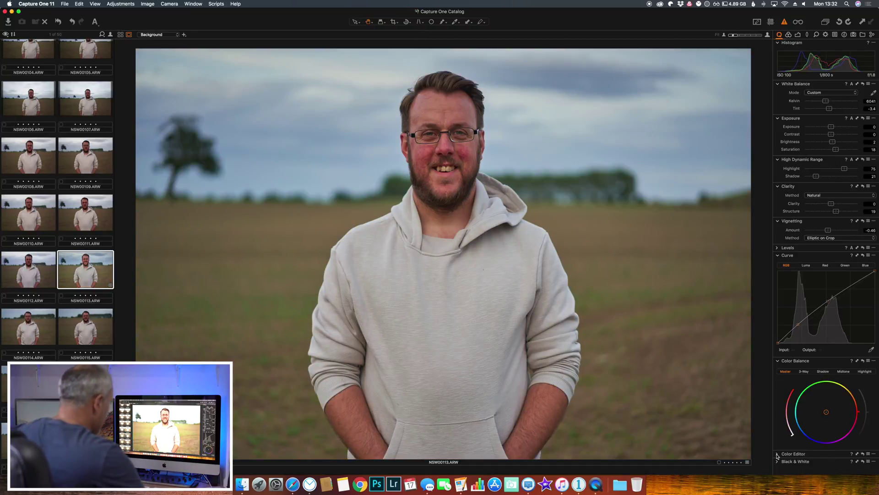
{"action": "left_click", "coordinate": [777, 454], "text": "alt"}
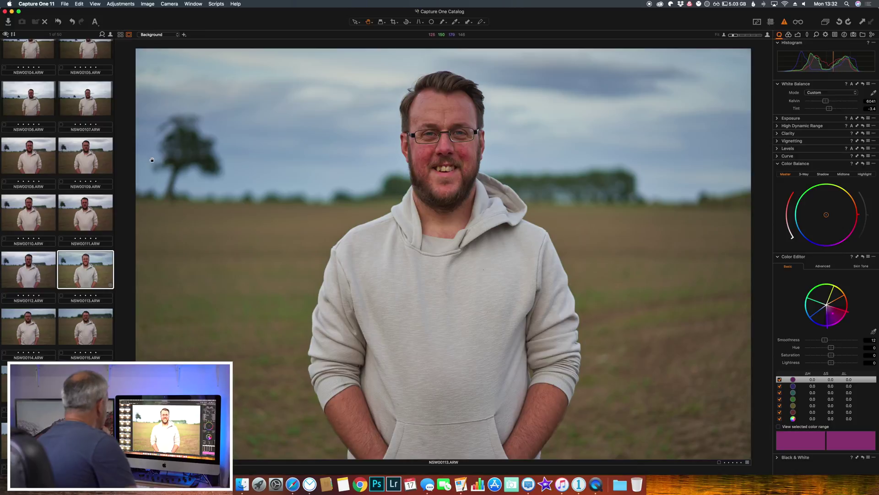
Pick the trees' green, widen its range, and set Hue 5.3, Saturation 11.5, Lightness 4.7.
{"action": "left_click", "coordinate": [874, 332]}
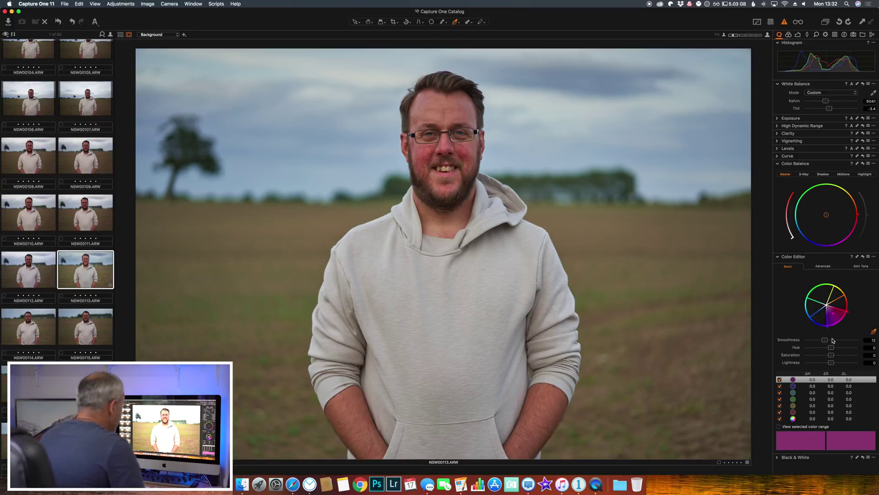
{"action": "left_click", "coordinate": [597, 176]}
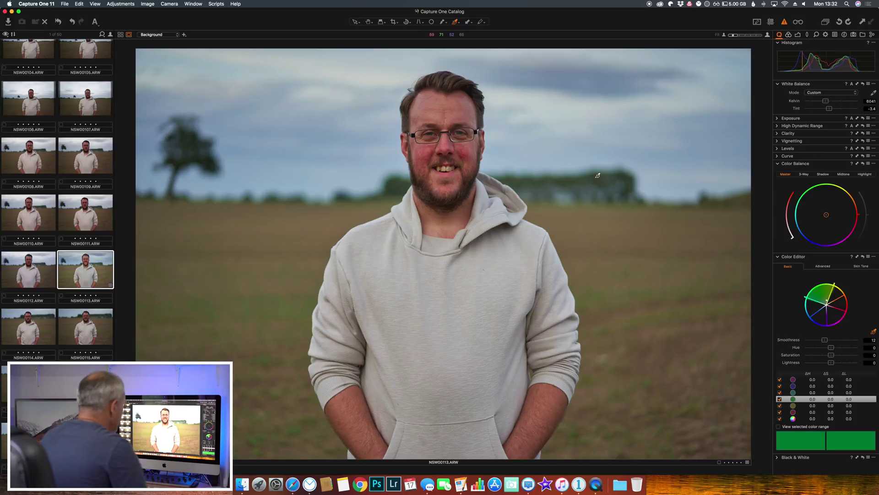
{"action": "left_click", "coordinate": [780, 427]}
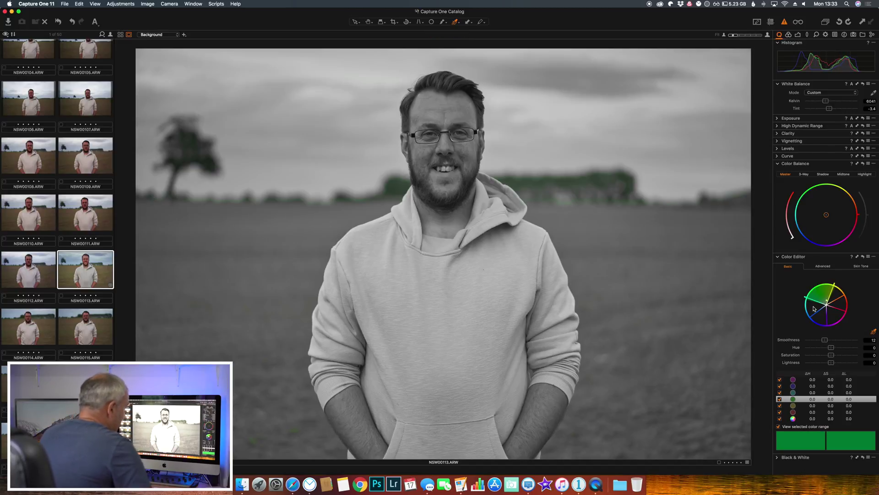
{"action": "left_click_drag", "start_coordinate": [818, 288], "coordinate": [816, 286]}
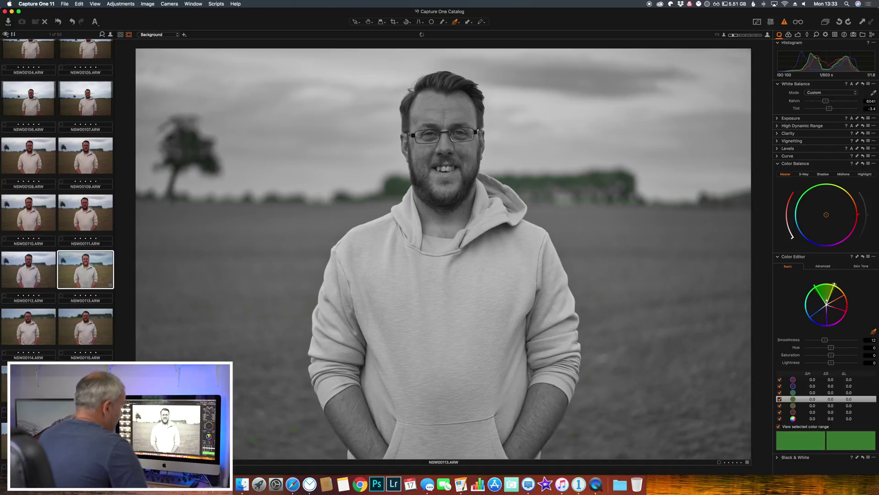
{"action": "left_click_drag", "start_coordinate": [834, 285], "coordinate": [842, 288]}
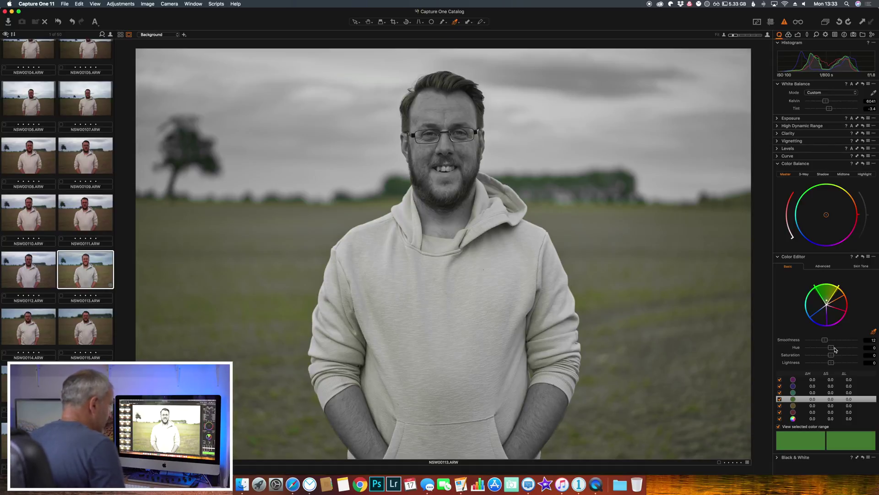
{"action": "mouse_move", "coordinate": [833, 348]}
{"action": "left_mouse_down"}
{"action": "mouse_move", "coordinate": [818, 351]}
{"action": "mouse_move", "coordinate": [854, 353]}
{"action": "mouse_move", "coordinate": [839, 351]}
{"action": "left_mouse_up"}
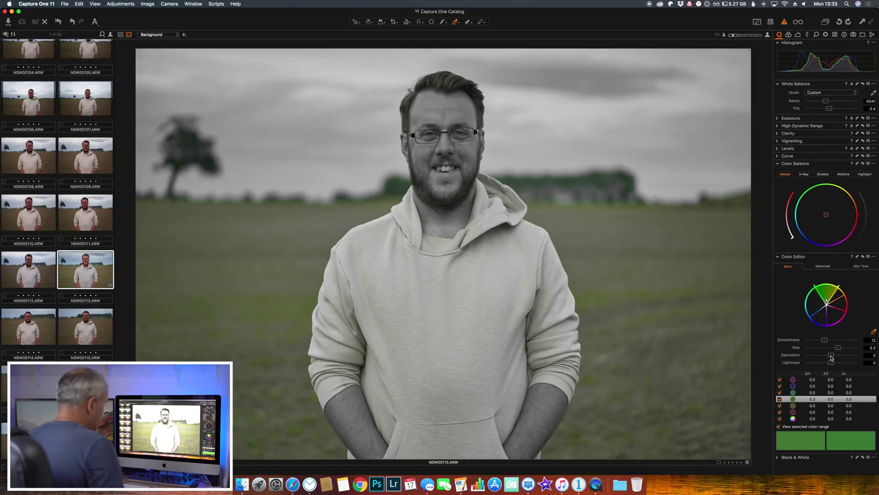
{"action": "mouse_move", "coordinate": [833, 356]}
{"action": "left_mouse_down"}
{"action": "mouse_move", "coordinate": [806, 358]}
{"action": "mouse_move", "coordinate": [859, 358]}
{"action": "mouse_move", "coordinate": [835, 357]}
{"action": "mouse_move", "coordinate": [845, 365]}
{"action": "left_mouse_up"}
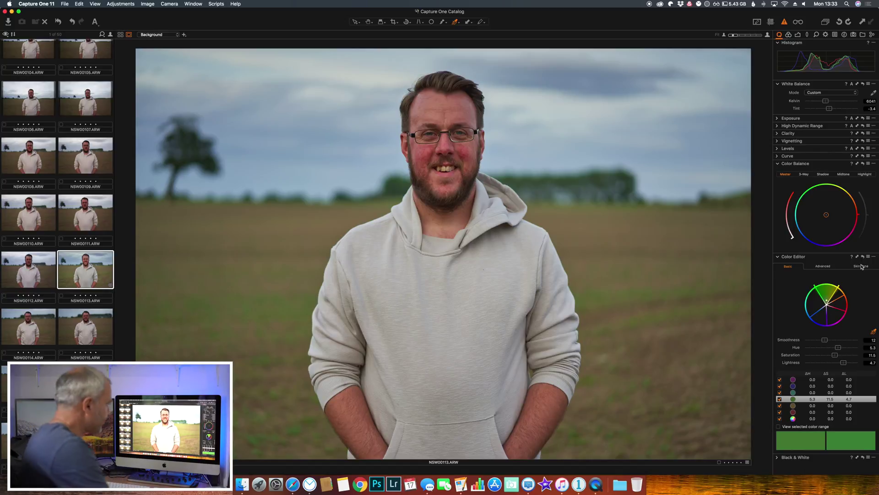
Sample the skin tone from the man's face, preview the selected range, and narrow it.
{"action": "left_click", "coordinate": [862, 267]}
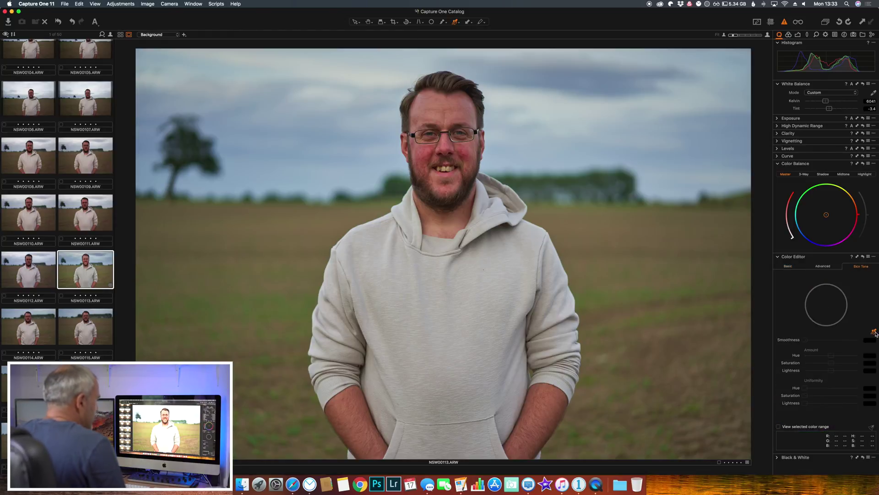
{"action": "left_click", "coordinate": [470, 115]}
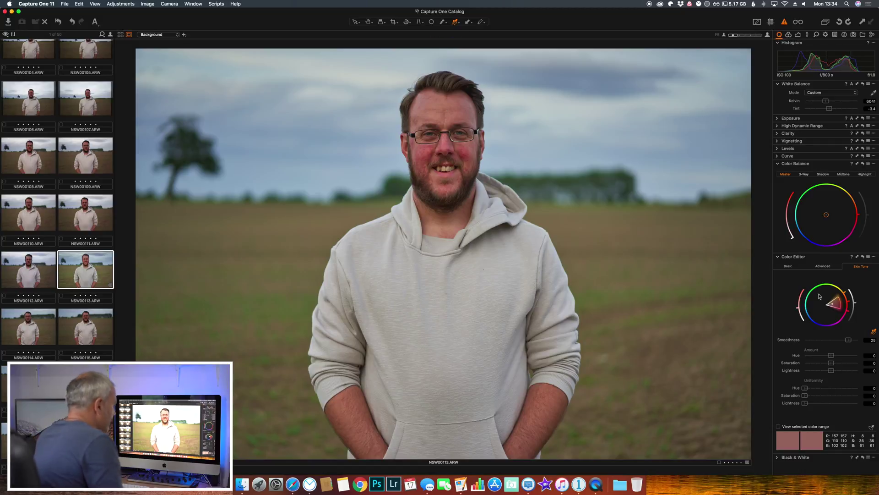
{"action": "left_click", "coordinate": [779, 427]}
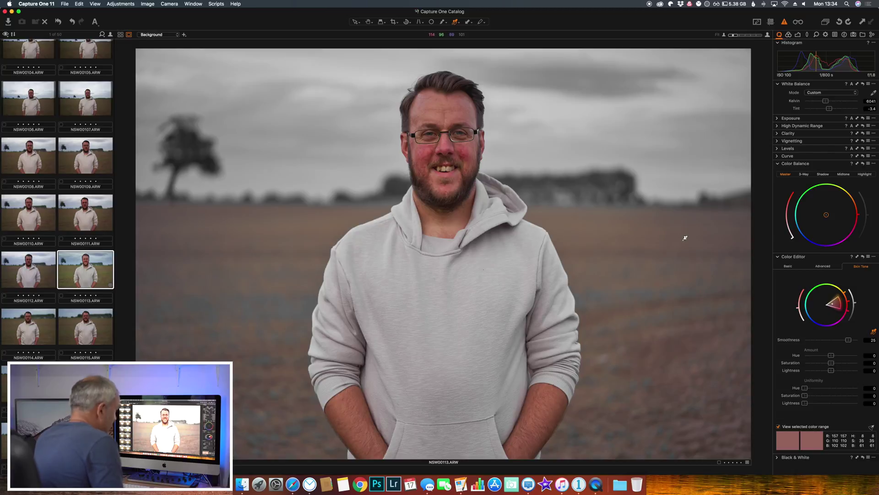
{"action": "mouse_move", "coordinate": [841, 310]}
{"action": "left_mouse_down"}
{"action": "mouse_move", "coordinate": [827, 295]}
{"action": "mouse_move", "coordinate": [842, 302]}
{"action": "left_mouse_up"}
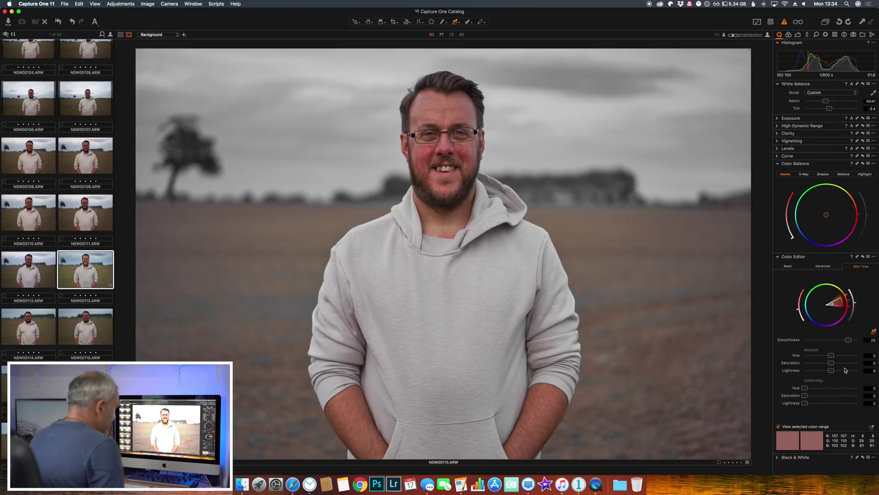
Set skin tone lightness 4.3, uniformity hue 18.5, saturation 57.5, lightness 73.1; show full colour.
{"action": "left_click_drag", "start_coordinate": [832, 359], "coordinate": [812, 359]}
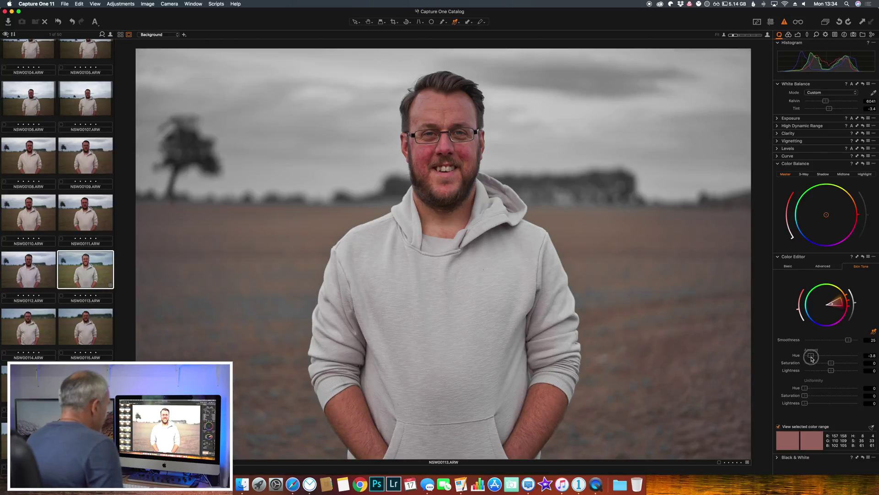
{"action": "left_click_drag", "start_coordinate": [812, 358], "coordinate": [838, 365]}
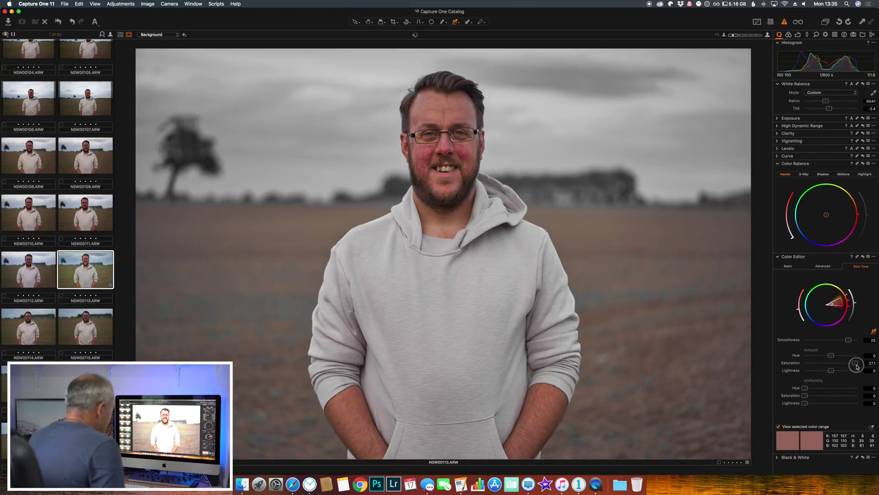
{"action": "mouse_move", "coordinate": [846, 366]}
{"action": "left_mouse_down"}
{"action": "mouse_move", "coordinate": [816, 373]}
{"action": "mouse_move", "coordinate": [844, 374]}
{"action": "left_mouse_up"}
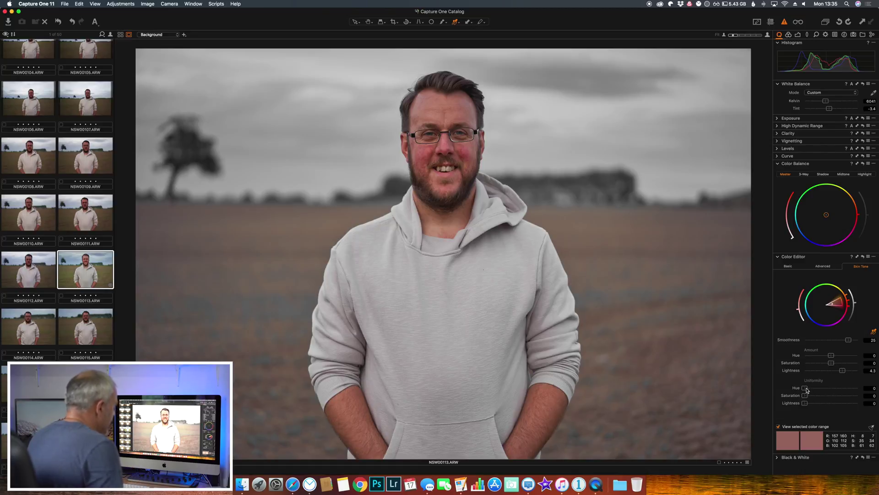
{"action": "left_click_drag", "start_coordinate": [807, 389], "coordinate": [850, 392]}
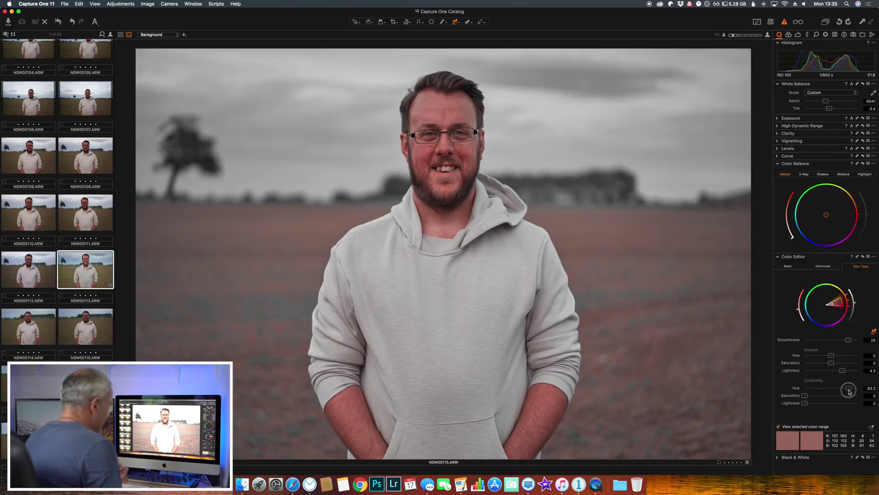
{"action": "mouse_move", "coordinate": [849, 392]}
{"action": "left_mouse_down"}
{"action": "mouse_move", "coordinate": [806, 391]}
{"action": "mouse_move", "coordinate": [840, 400]}
{"action": "mouse_move", "coordinate": [806, 405]}
{"action": "mouse_move", "coordinate": [845, 407]}
{"action": "left_mouse_up"}
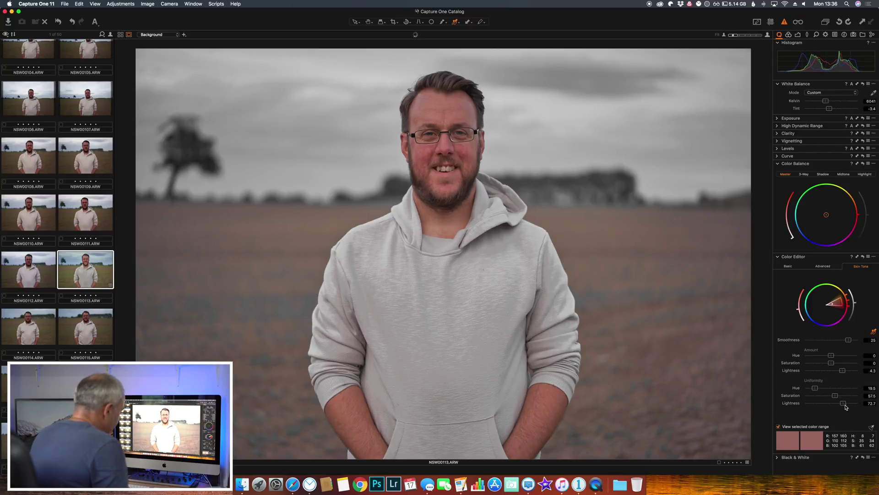
{"action": "left_click", "coordinate": [779, 428]}
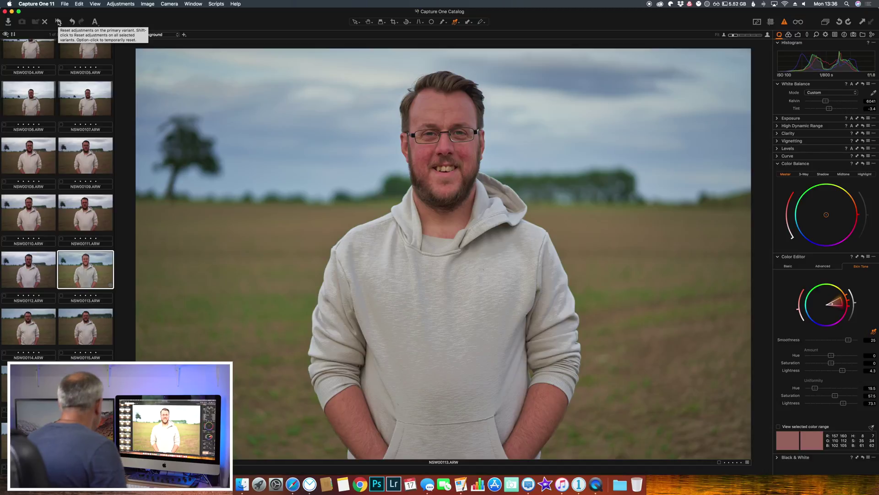
Compare against the unedited photo, then lower the exposure to -0.68.
{"action": "left_click", "coordinate": [58, 22]}
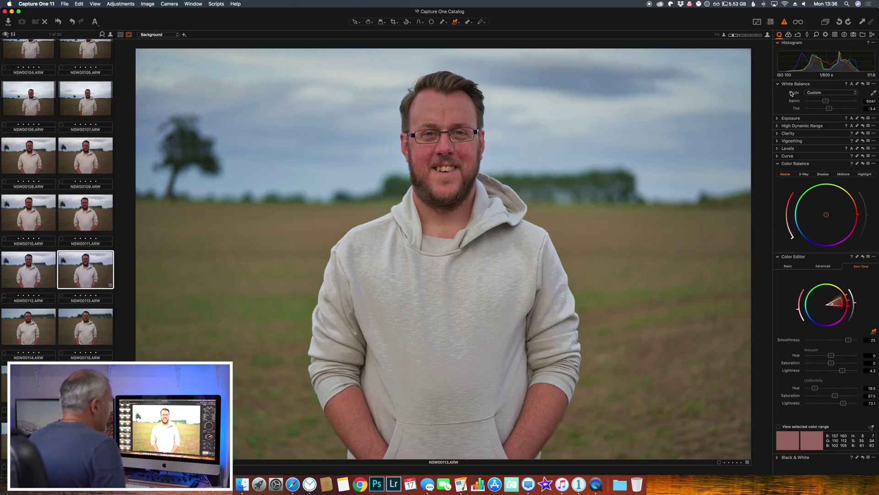
{"action": "left_click", "coordinate": [778, 119]}
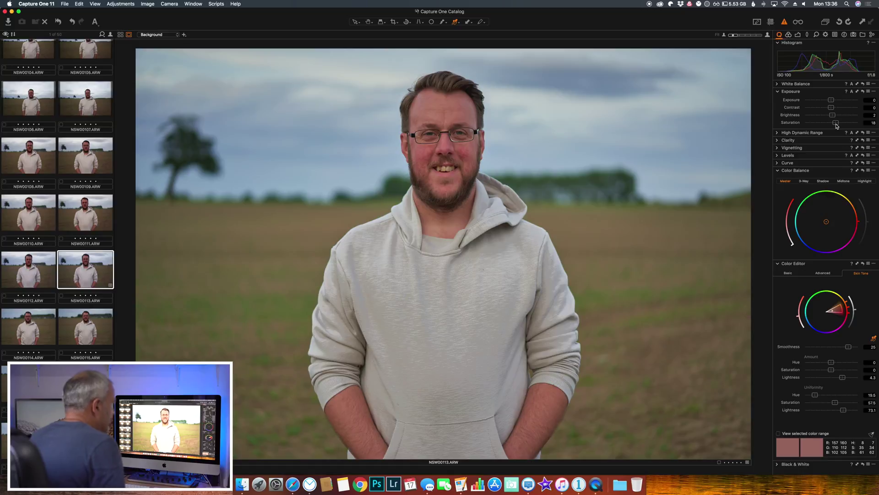
{"action": "left_click_drag", "start_coordinate": [829, 103], "coordinate": [828, 102]}
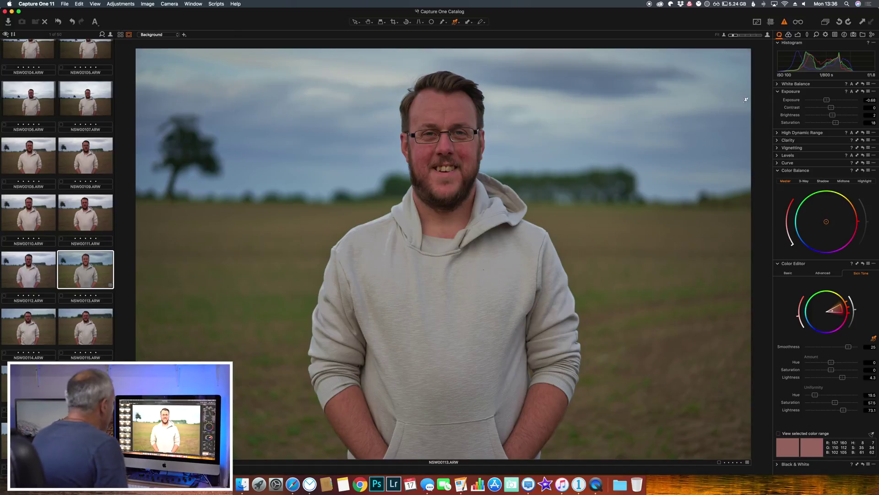
{"action": "left_click", "coordinate": [790, 36]}
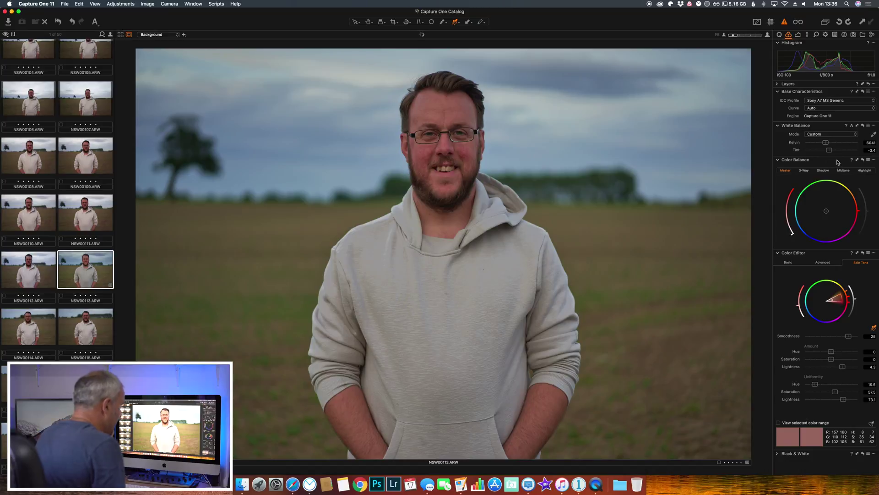
Raise the Sharpening Amount slider in the Details tools.
{"action": "left_click", "coordinate": [797, 36]}
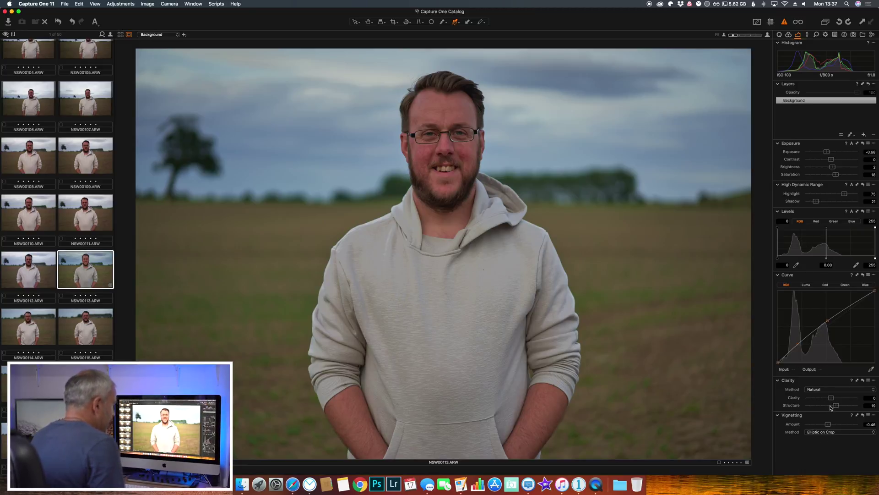
{"action": "left_click", "coordinate": [808, 35]}
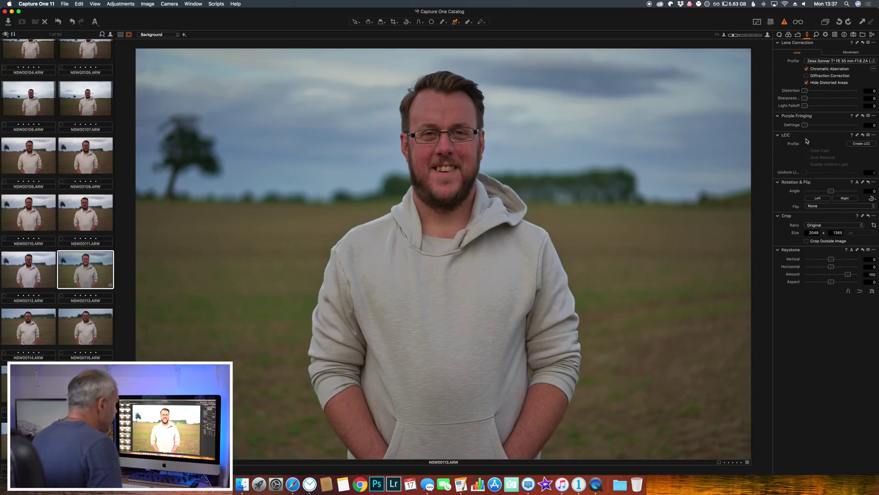
{"action": "left_click", "coordinate": [817, 36]}
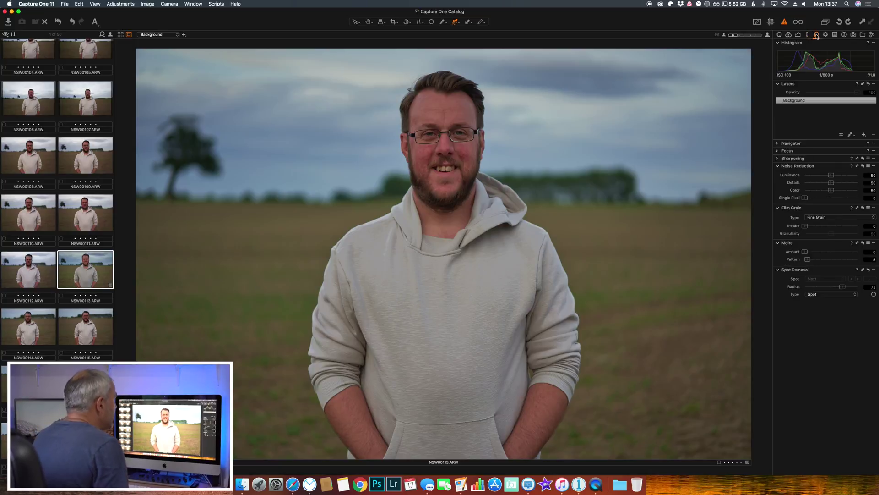
{"action": "left_click", "coordinate": [778, 159]}
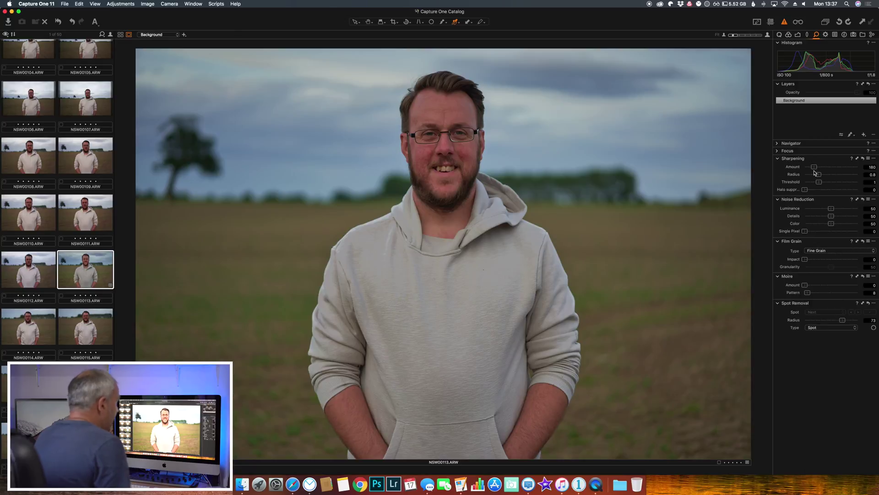
{"action": "mouse_move", "coordinate": [815, 170]}
{"action": "left_mouse_down"}
{"action": "mouse_move", "coordinate": [841, 170]}
{"action": "mouse_move", "coordinate": [825, 170]}
{"action": "left_mouse_up"}
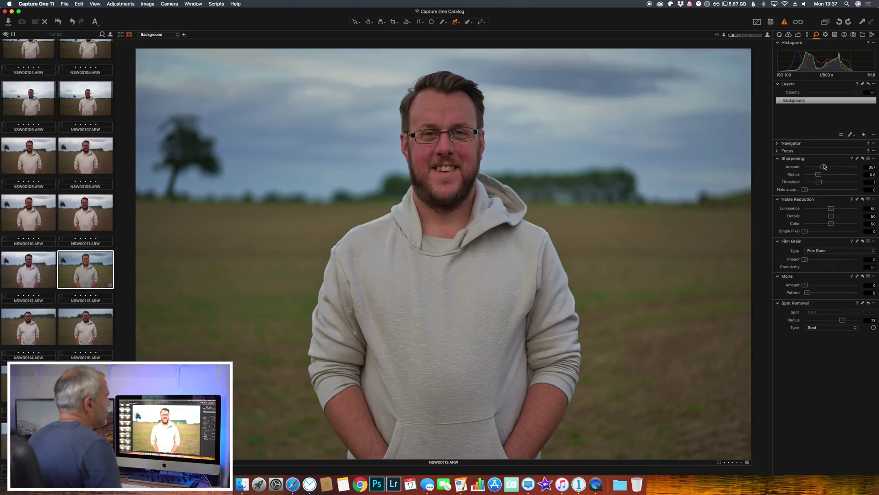
Glance at the export recipe settings and return to the Color tools.
{"action": "left_click", "coordinate": [826, 35]}
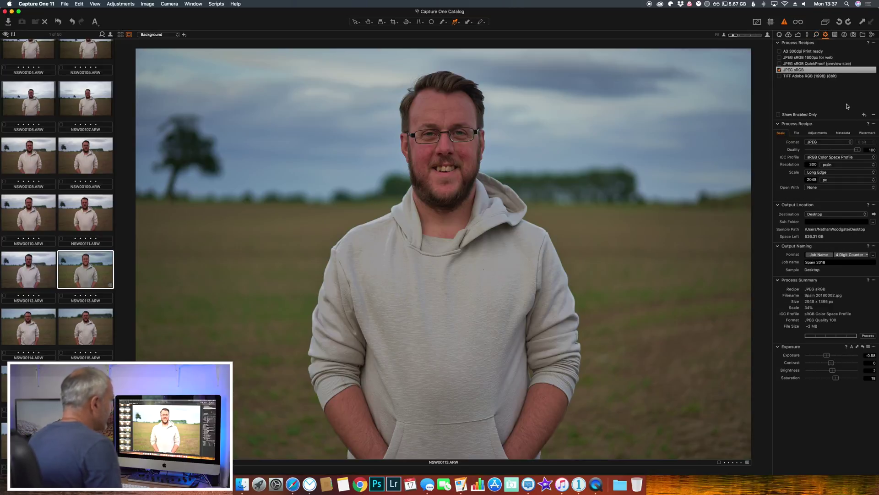
{"action": "left_click", "coordinate": [789, 36]}
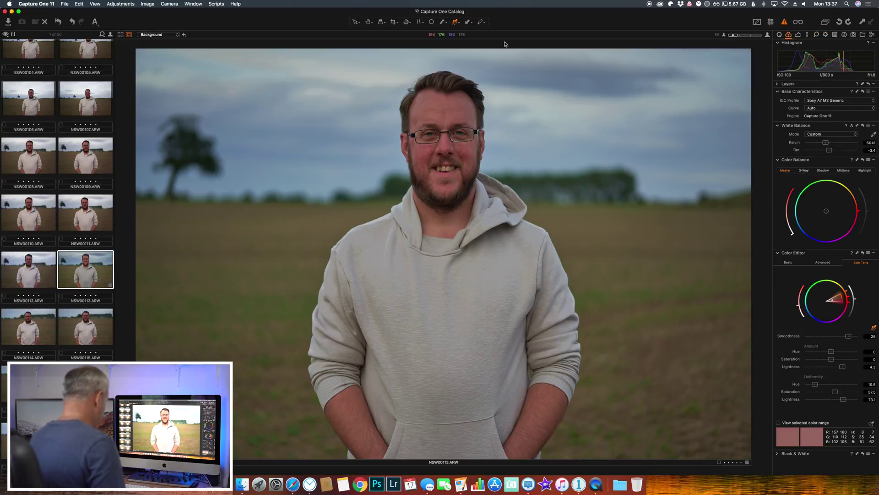
{"action": "left_click", "coordinate": [396, 24]}
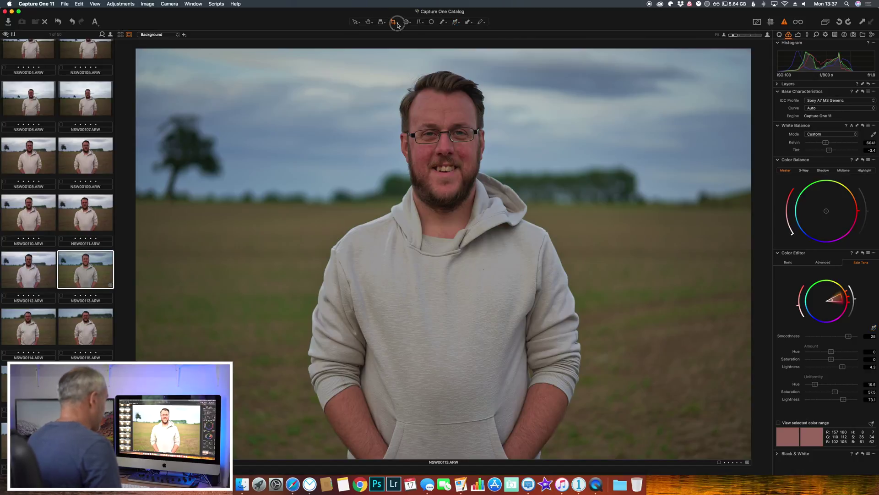
Set the crop ratio to Original and draw trial crop boxes, then discard them.
{"action": "left_click", "coordinate": [398, 24]}
{"action": "left_click", "coordinate": [419, 48]}
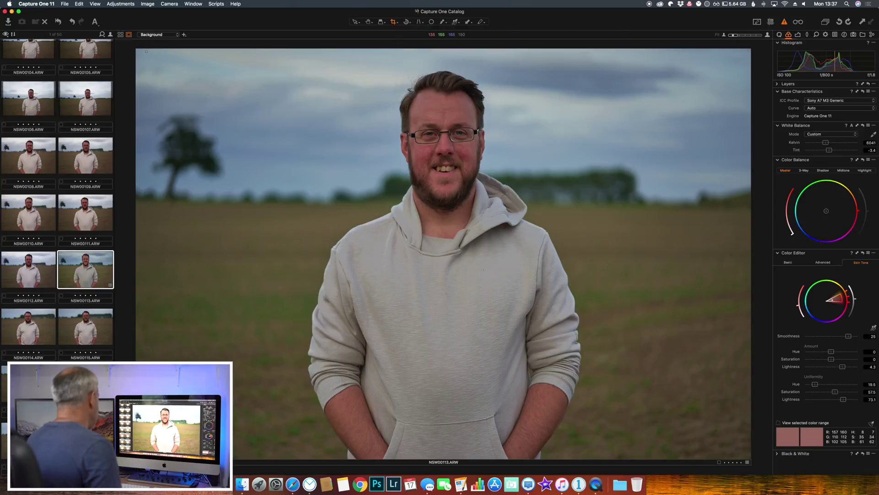
{"action": "left_click_drag", "start_coordinate": [141, 52], "coordinate": [342, 97]}
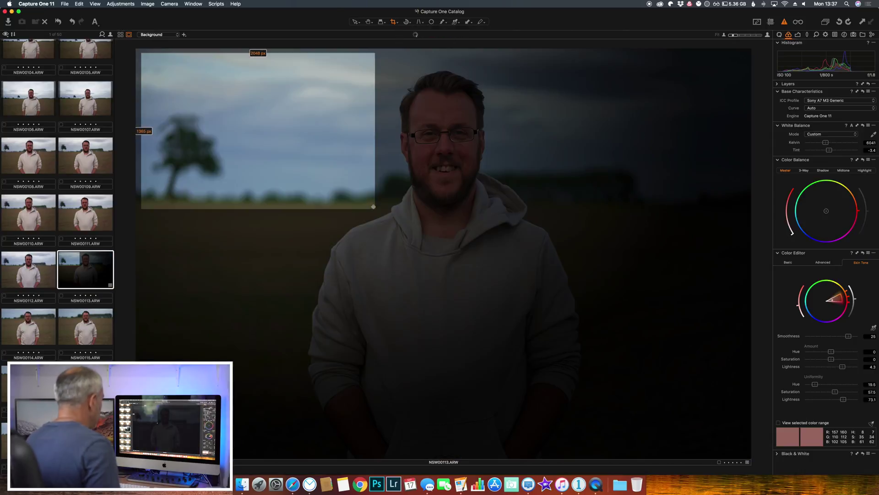
{"action": "left_click_drag", "start_coordinate": [373, 206], "coordinate": [237, 30]}
{"action": "left_click_drag", "start_coordinate": [236, 109], "coordinate": [571, 459]}
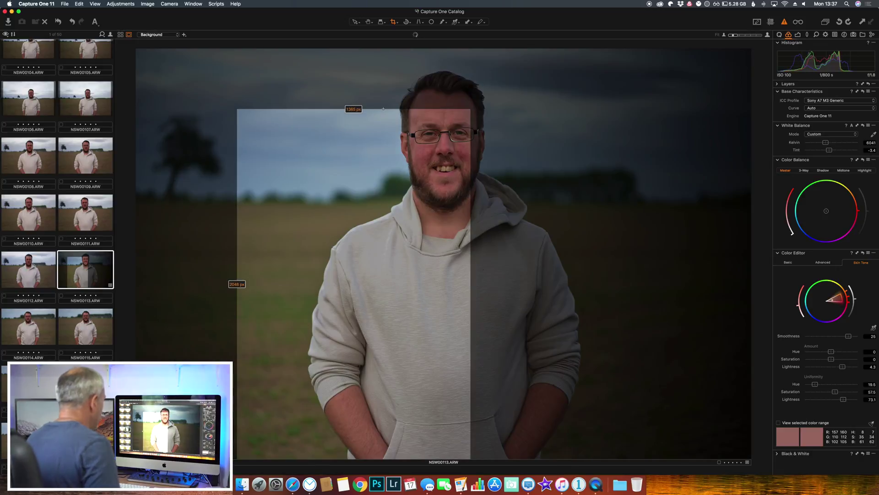
{"action": "left_click", "coordinate": [266, 71]}
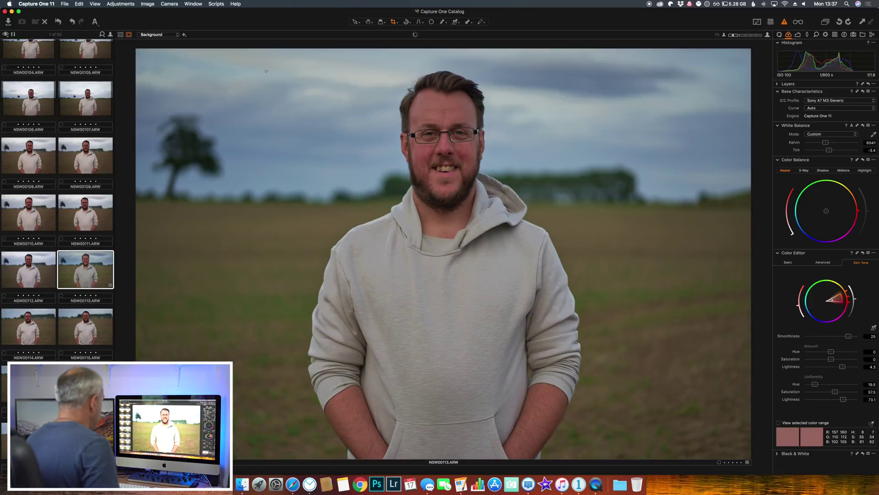
Draw and refine a tall 1365 × 2048 px portrait crop around the man, then apply it.
{"action": "left_click_drag", "start_coordinate": [262, 63], "coordinate": [695, 351]}
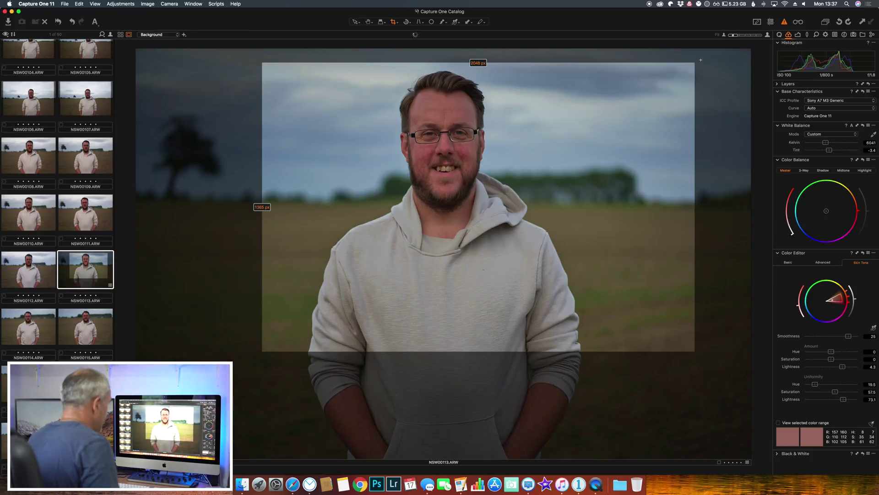
{"action": "left_click_drag", "start_coordinate": [695, 63], "coordinate": [525, 48]}
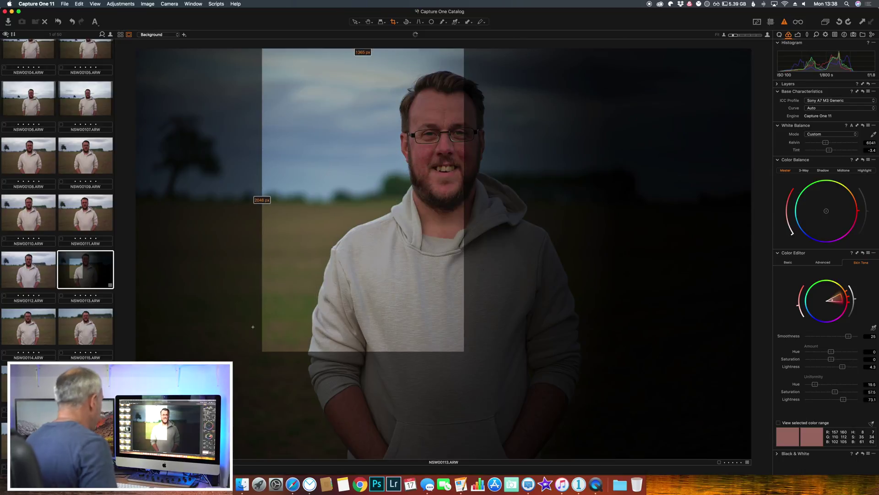
{"action": "left_click_drag", "start_coordinate": [261, 350], "coordinate": [200, 443]}
{"action": "left_click_drag", "start_coordinate": [326, 234], "coordinate": [472, 255]}
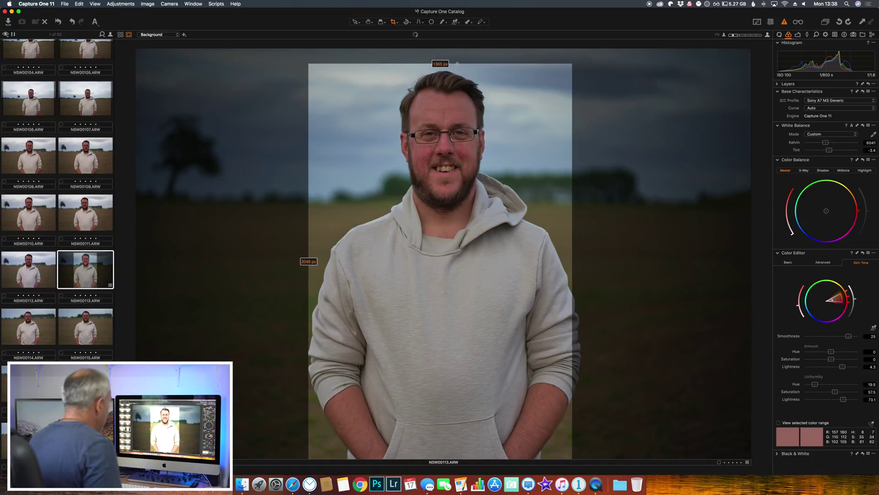
{"action": "left_click_drag", "start_coordinate": [457, 64], "coordinate": [457, 46]}
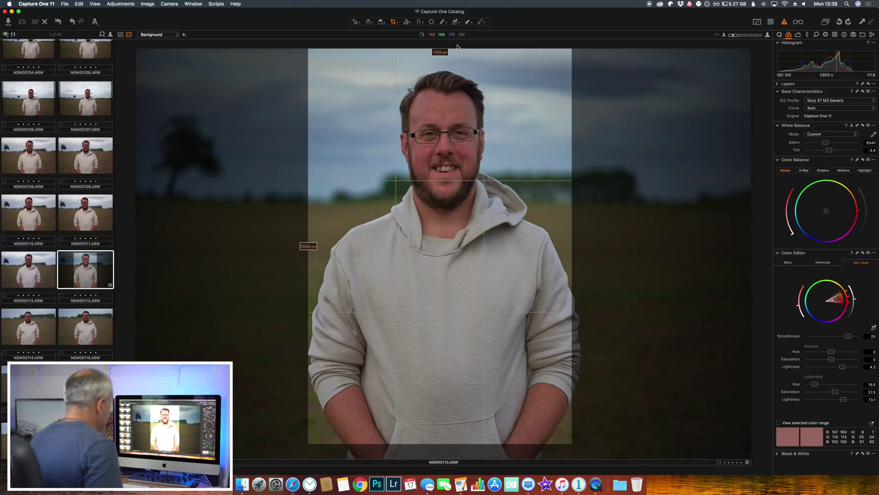
{"action": "left_click_drag", "start_coordinate": [571, 444], "coordinate": [633, 472]}
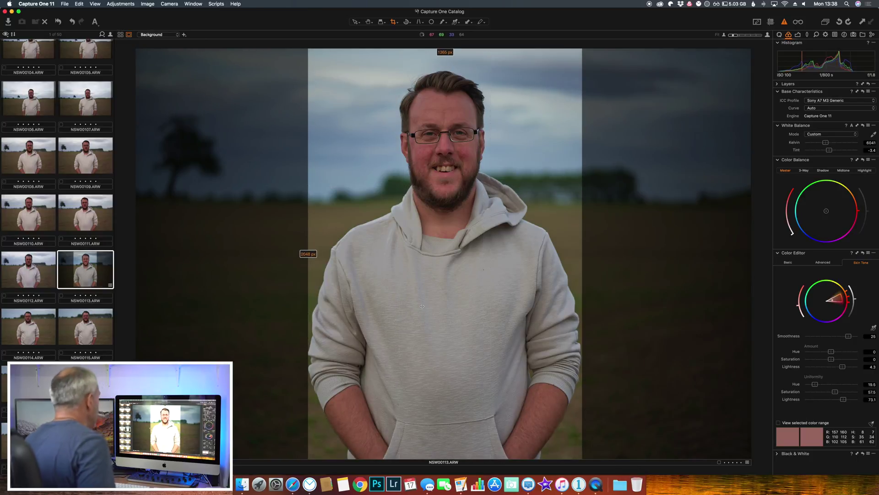
{"action": "left_click_drag", "start_coordinate": [424, 291], "coordinate": [425, 292]}
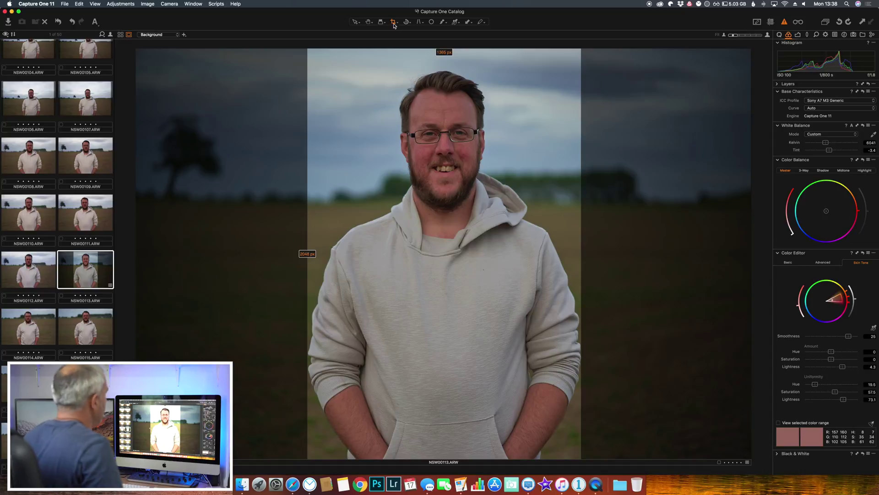
{"action": "left_click", "coordinate": [369, 23]}
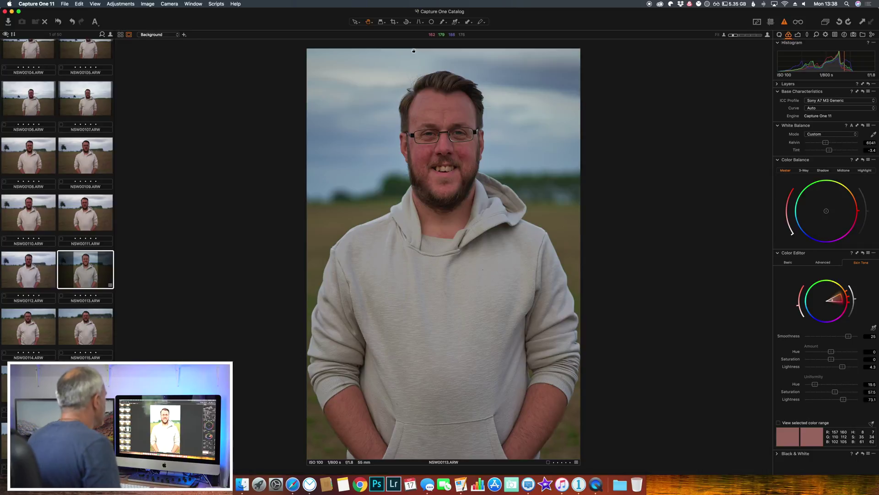
Straighten the photo by drawing a level line across it.
{"action": "left_click", "coordinate": [409, 23]}
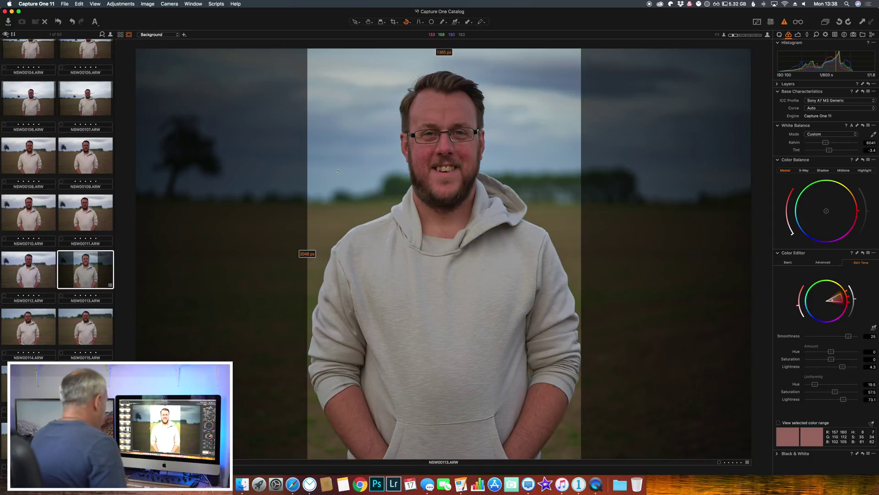
{"action": "left_click_drag", "start_coordinate": [191, 202], "coordinate": [865, 211]}
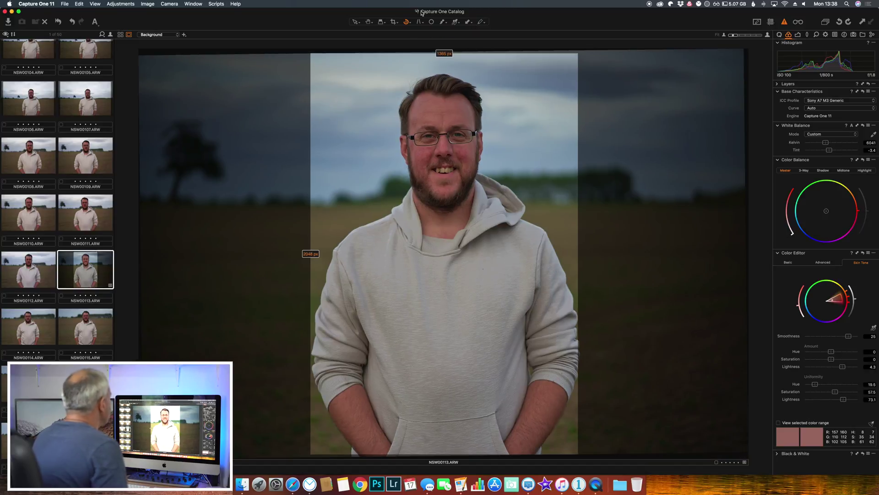
{"action": "left_click", "coordinate": [369, 24]}
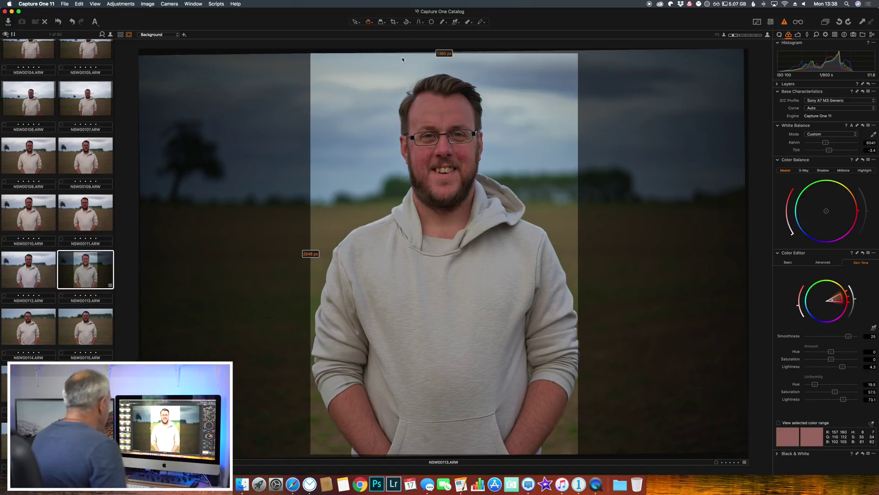
Select Spot Removal and zoom in close on the man's face.
{"action": "left_click", "coordinate": [432, 22]}
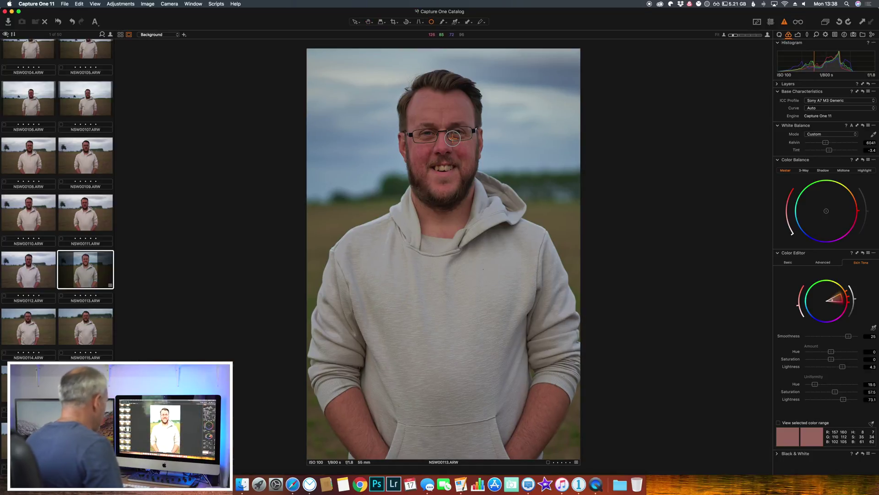
{"action": "scroll", "coordinate": [452, 138], "scroll_direction": "up", "scroll_amount": 3}
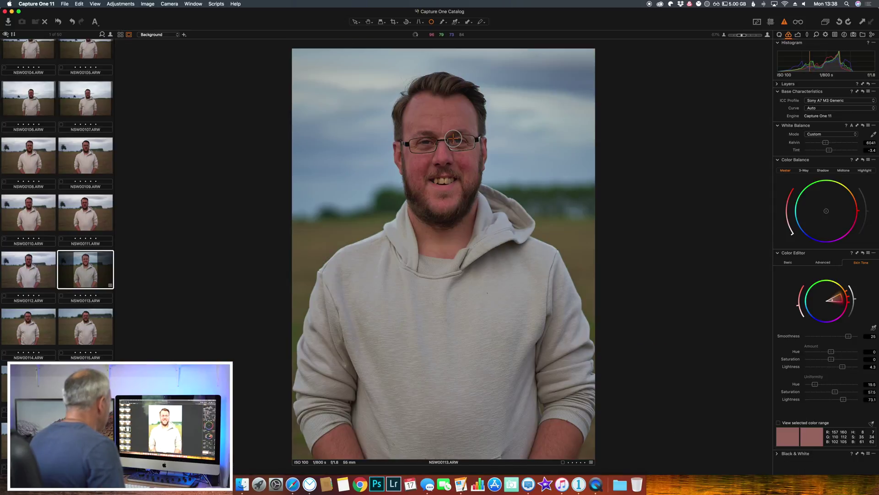
{"action": "scroll", "coordinate": [454, 138], "scroll_direction": "up", "scroll_amount": 2}
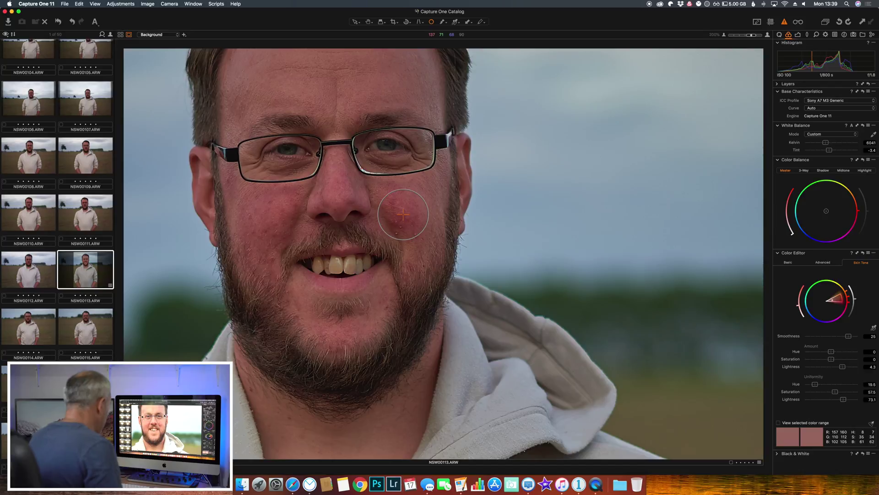
{"action": "scroll", "coordinate": [403, 214], "scroll_direction": "down", "scroll_amount": 3}
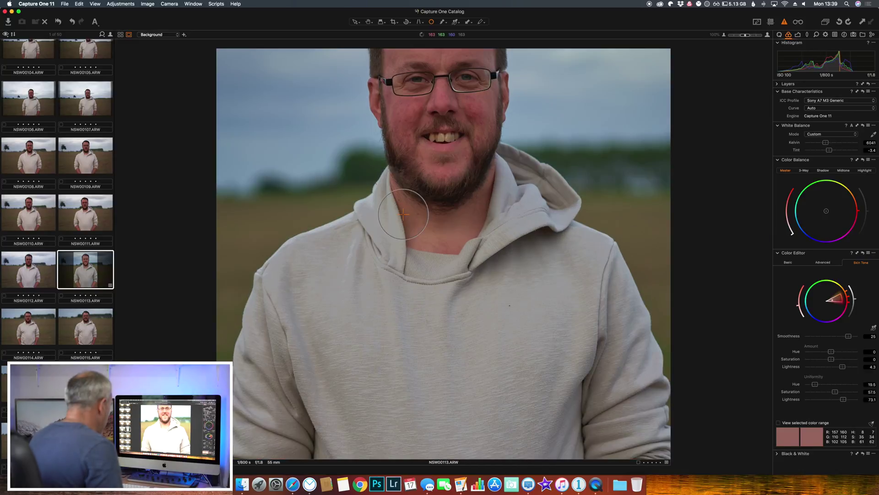
{"action": "scroll", "coordinate": [403, 214], "scroll_direction": "up", "scroll_amount": 3}
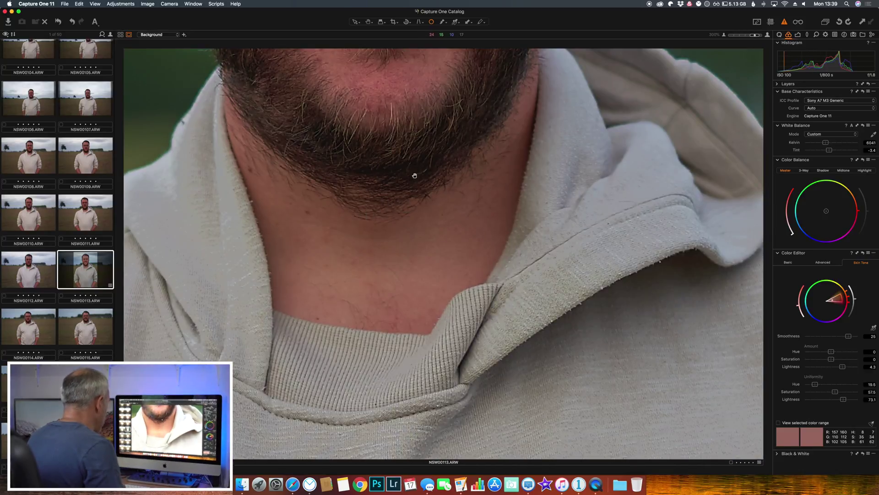
{"action": "key", "text": "super+0"}
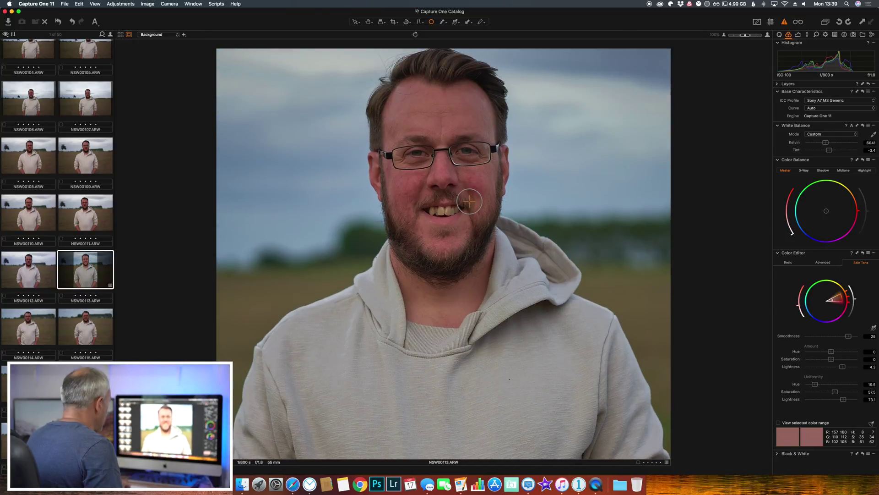
{"action": "key", "text": "super+equal"}
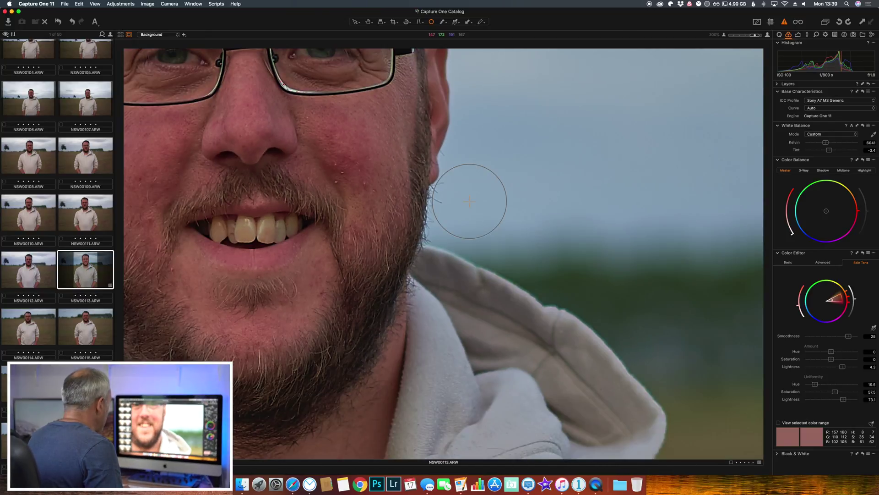
Adjust the spot brush, heal a blemish on the right cheek, and pan to the face.
{"action": "right_click", "coordinate": [433, 176]}
{"action": "mouse_move", "coordinate": [434, 176]}
{"action": "left_mouse_down"}
{"action": "mouse_move", "coordinate": [515, 174]}
{"action": "mouse_move", "coordinate": [483, 184]}
{"action": "left_mouse_up"}
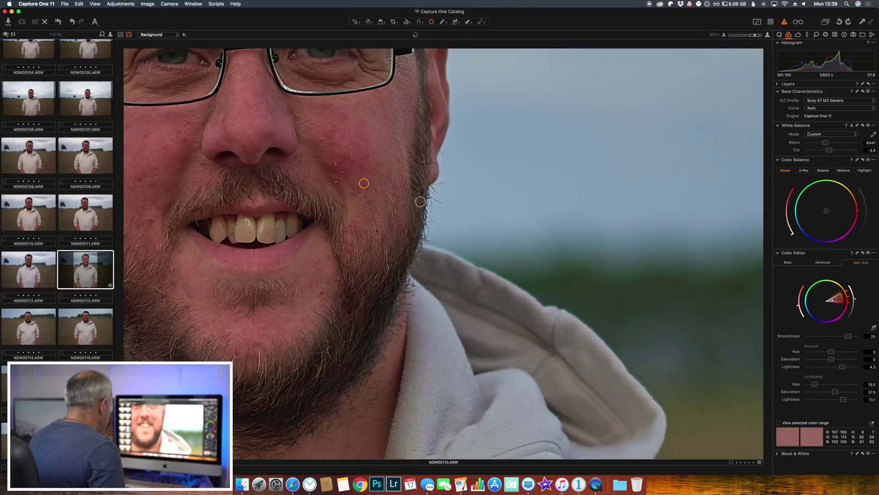
{"action": "left_click", "coordinate": [335, 183]}
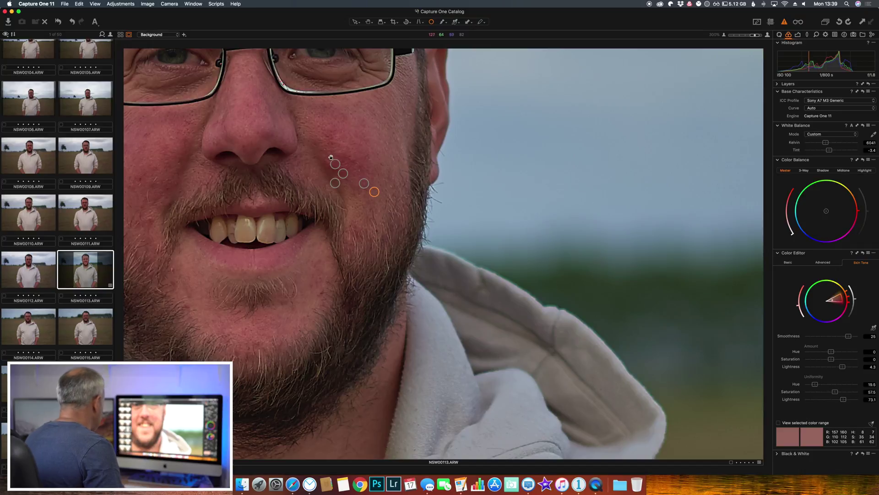
{"action": "key", "text": "h"}
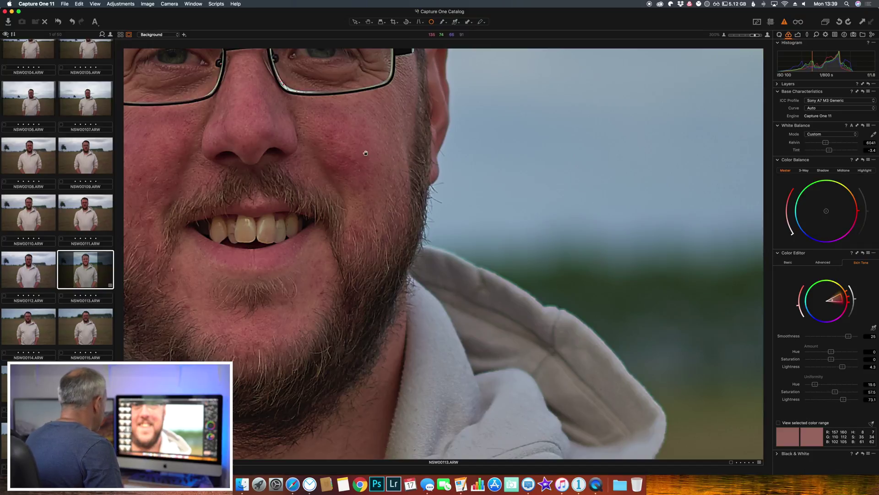
{"action": "left_click_drag", "start_coordinate": [366, 153], "coordinate": [496, 281]}
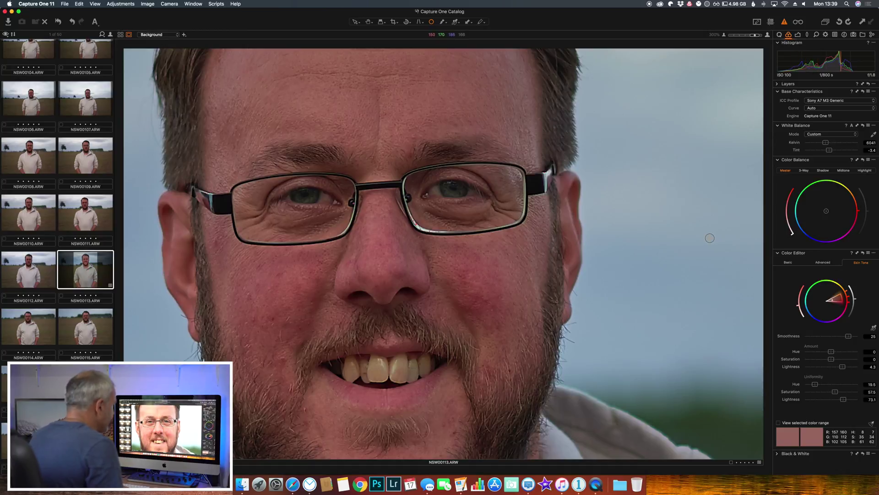
{"action": "right_click", "coordinate": [433, 23]}
Keep the spot removal type as Spot and fit the whole portrait in view.
{"action": "key", "text": "Escape"}
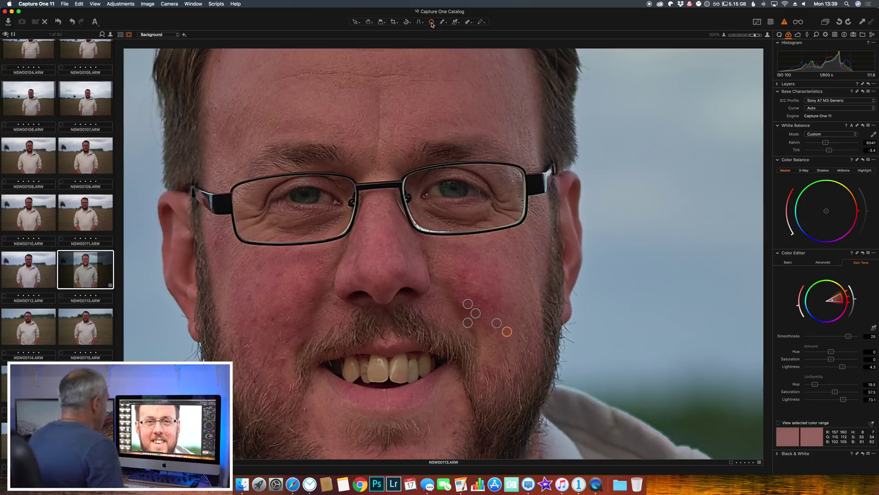
{"action": "right_click", "coordinate": [442, 141]}
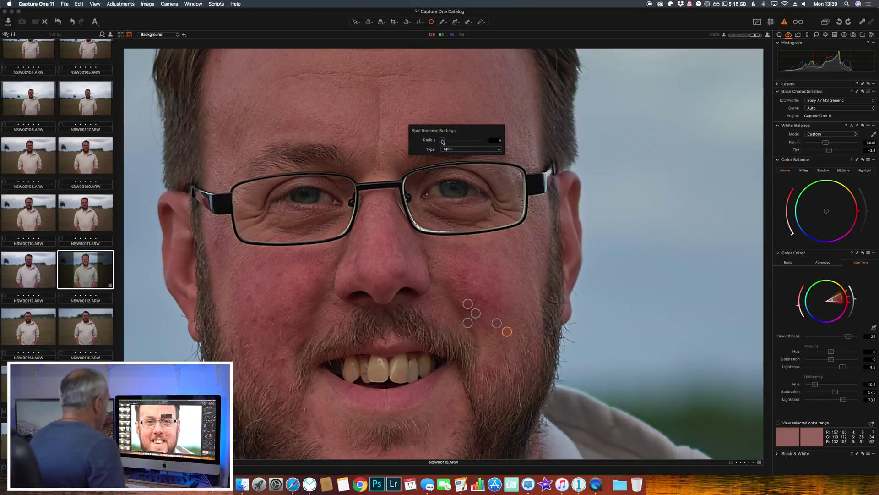
{"action": "right_click", "coordinate": [447, 137]}
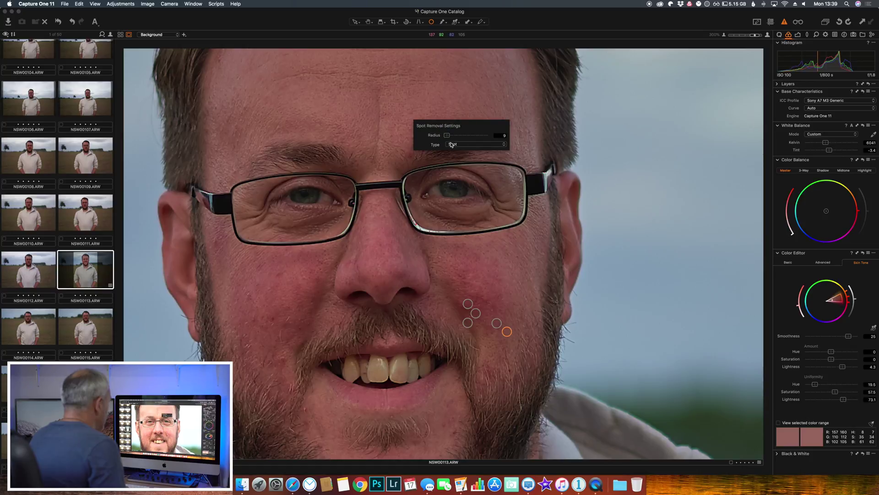
{"action": "left_click", "coordinate": [506, 146]}
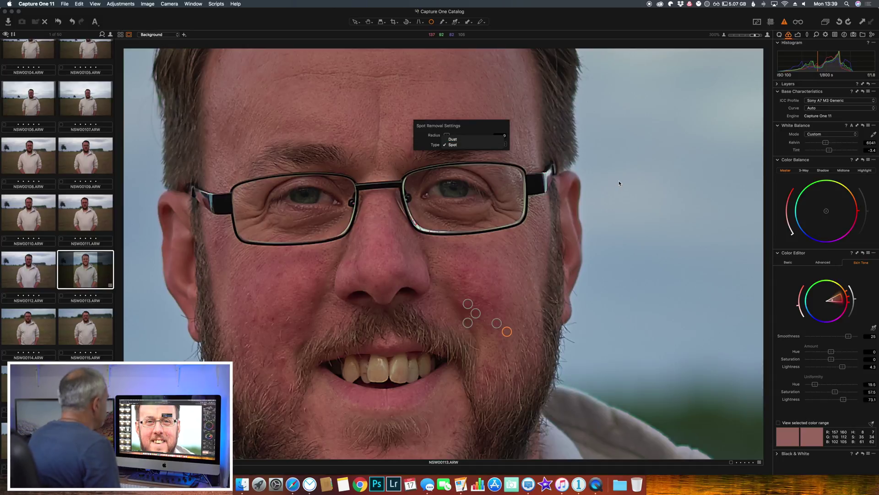
{"action": "left_click", "coordinate": [464, 147]}
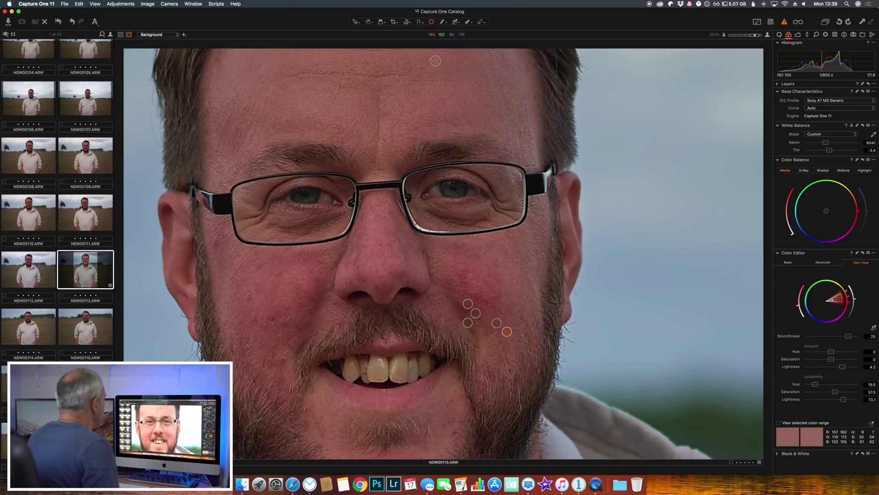
{"action": "key", "text": "super+0"}
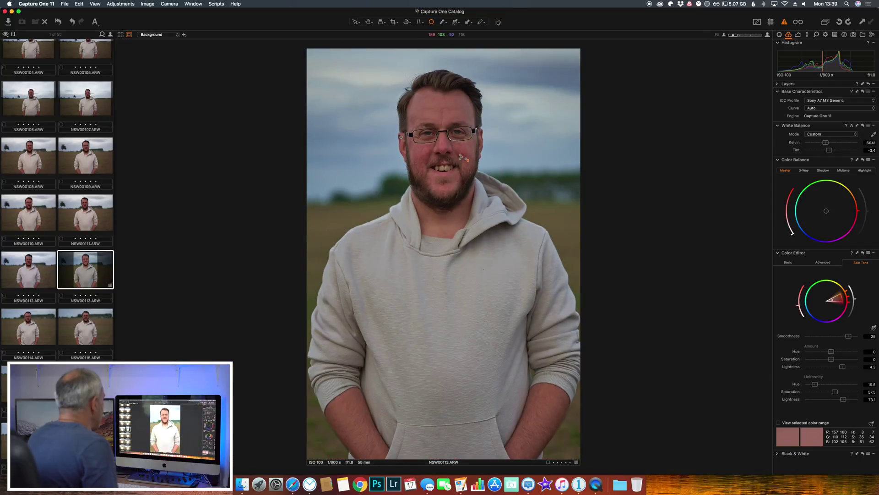
{"action": "left_click", "coordinate": [370, 22]}
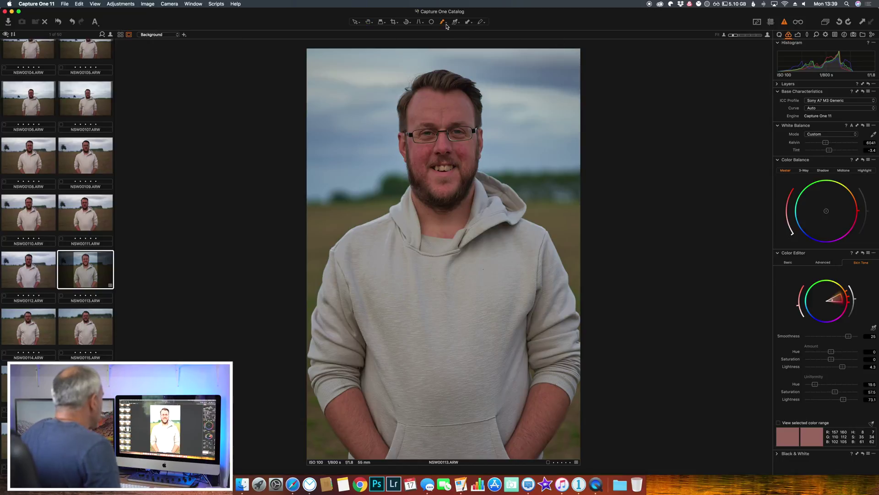
Paint a freehand mask over the man's face and hair, then hide the overlay.
{"action": "left_click", "coordinate": [448, 25]}
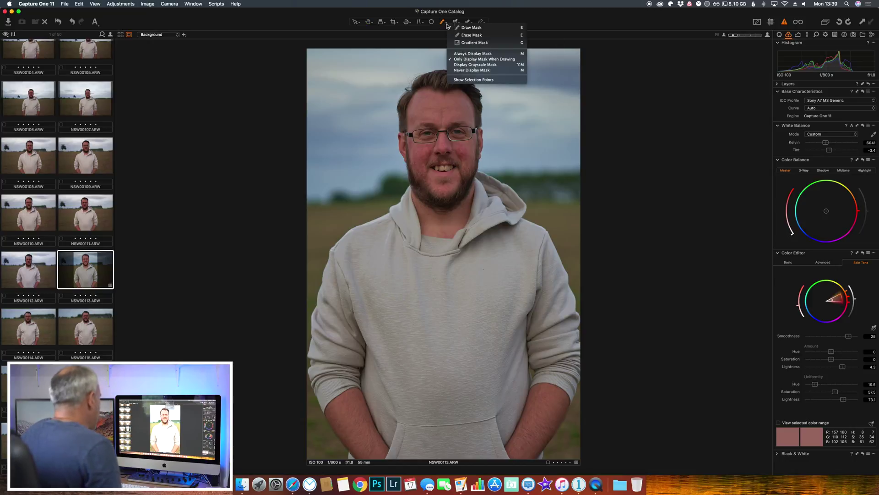
{"action": "left_click", "coordinate": [485, 30]}
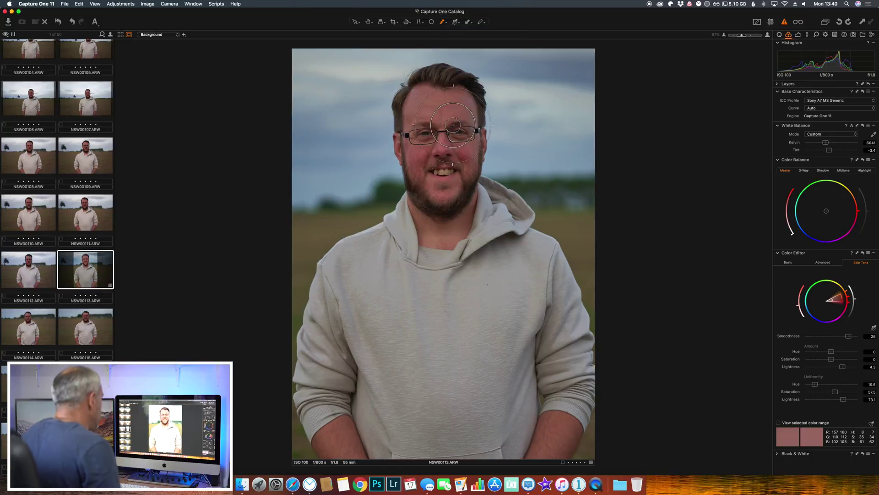
{"action": "mouse_move", "coordinate": [439, 104]}
{"action": "left_mouse_down"}
{"action": "mouse_move", "coordinate": [406, 115]}
{"action": "mouse_move", "coordinate": [421, 183]}
{"action": "mouse_move", "coordinate": [479, 124]}
{"action": "mouse_move", "coordinate": [430, 116]}
{"action": "left_mouse_up"}
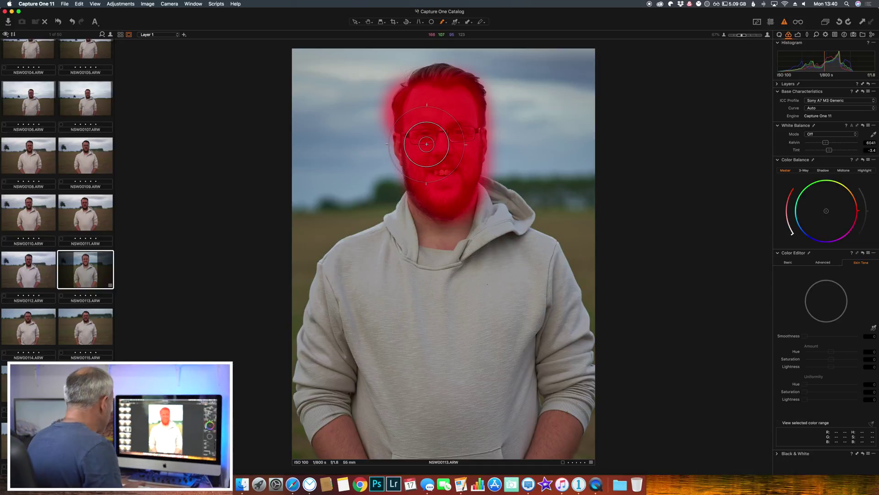
{"action": "key", "text": "m"}
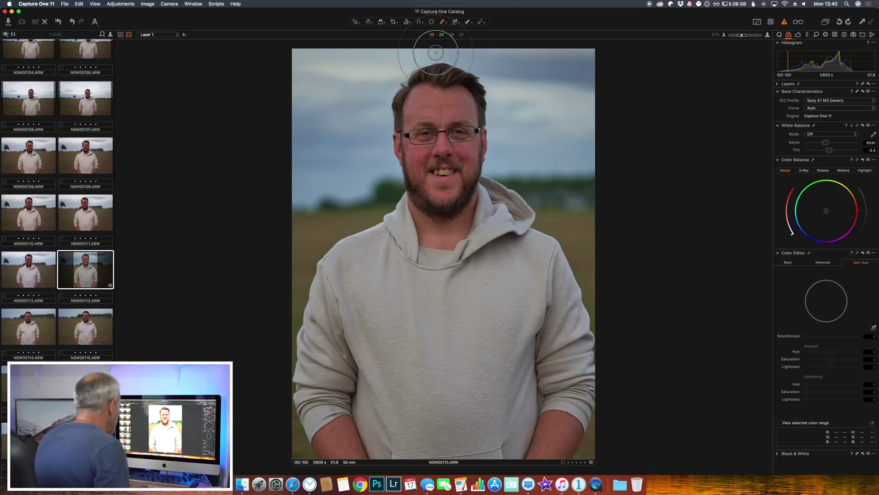
Add a gradient mask running from the sky down to his shoulders.
{"action": "left_click", "coordinate": [446, 24]}
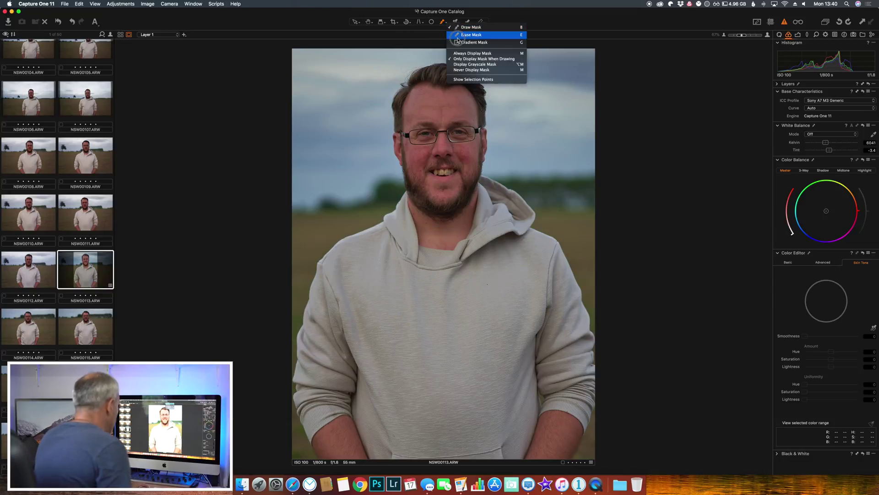
{"action": "left_click", "coordinate": [474, 42]}
{"action": "left_click_drag", "start_coordinate": [378, 51], "coordinate": [371, 231]}
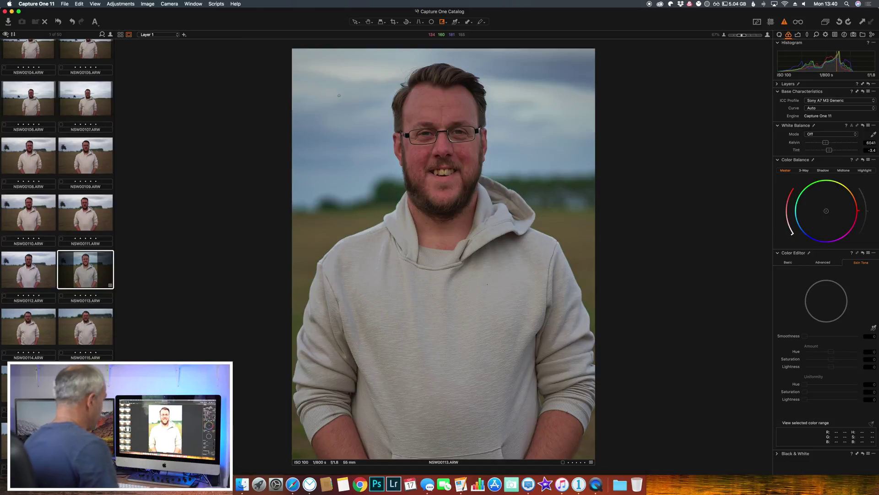
{"action": "left_click_drag", "start_coordinate": [355, 62], "coordinate": [355, 226]}
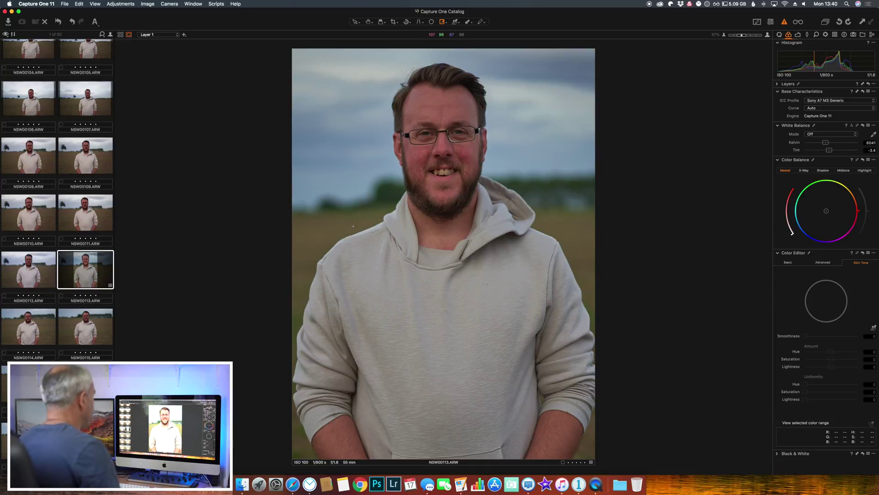
{"action": "right_click", "coordinate": [447, 23]}
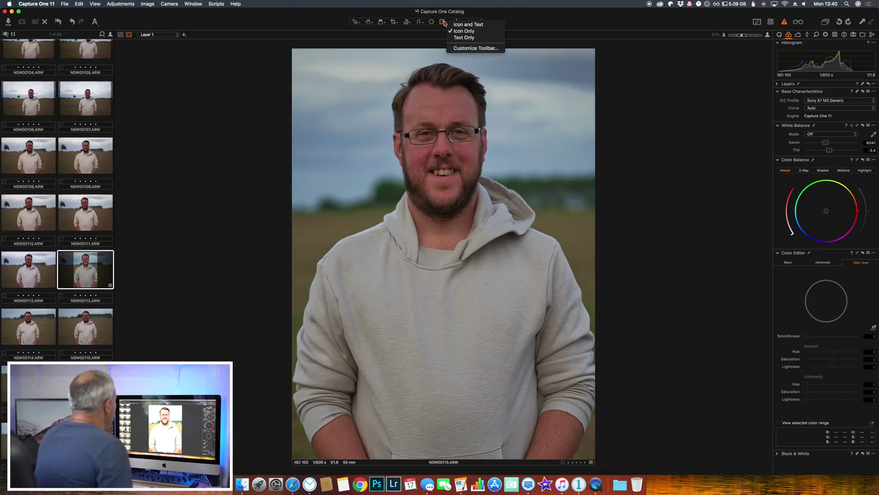
{"action": "left_click", "coordinate": [444, 23]}
{"action": "left_click", "coordinate": [443, 23]}
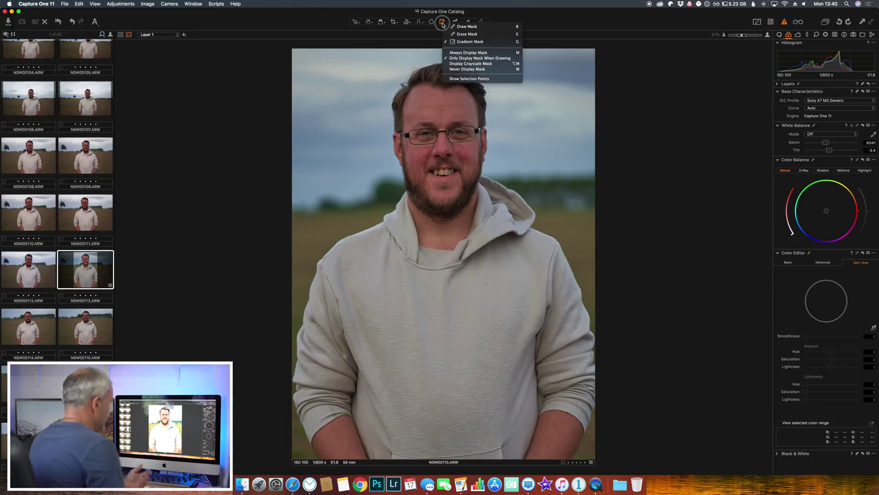
{"action": "mouse_move", "coordinate": [444, 25]}
{"action": "left_mouse_down"}
{"action": "mouse_move", "coordinate": [468, 39]}
{"action": "mouse_move", "coordinate": [473, 30]}
{"action": "mouse_move", "coordinate": [469, 52]}
{"action": "left_mouse_up"}
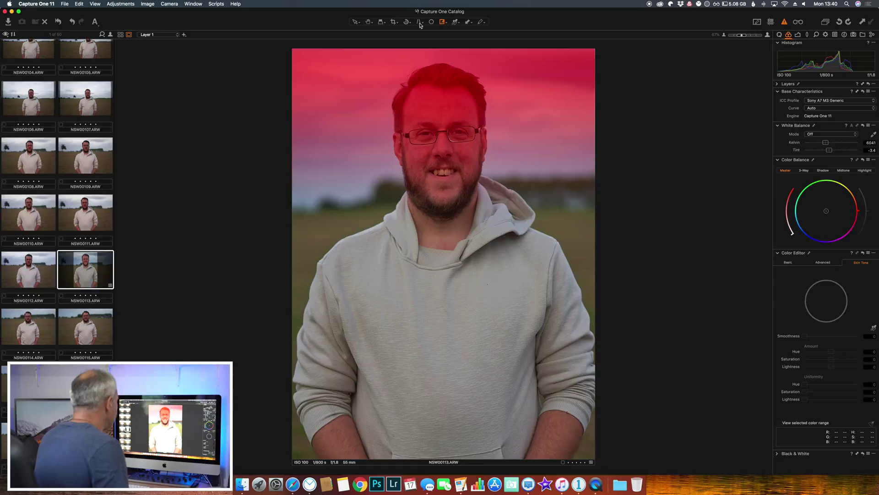
{"action": "left_click", "coordinate": [370, 23]}
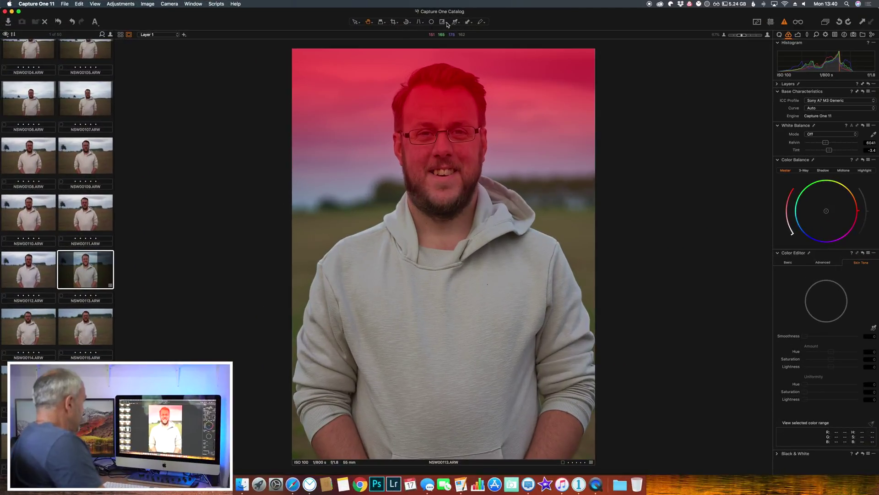
{"action": "right_click", "coordinate": [426, 47]}
{"action": "left_click", "coordinate": [446, 24]}
{"action": "left_click", "coordinate": [444, 24]}
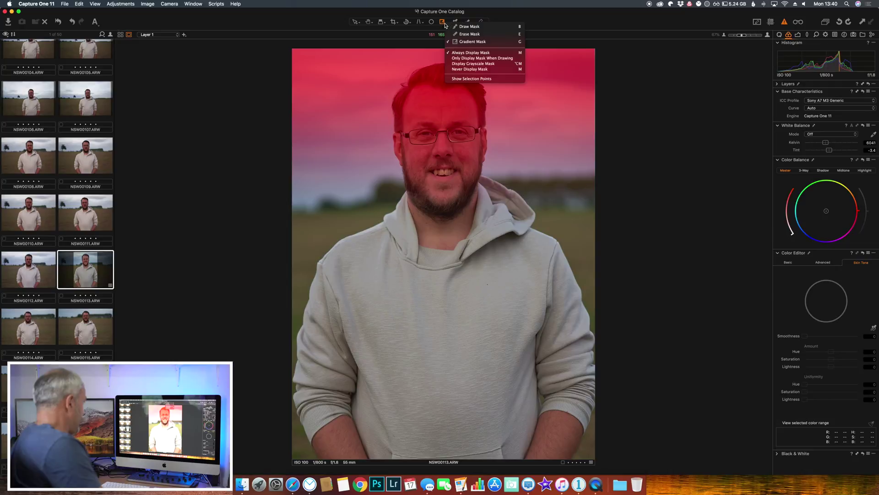
{"action": "left_click", "coordinate": [467, 59]}
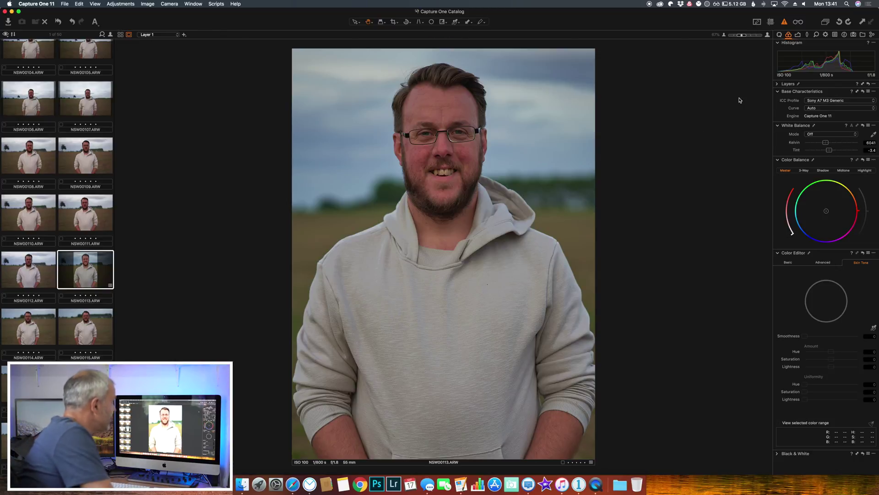
Change the JPEG sRGB recipe's Scale to Fixed 100% in the Output tools.
{"action": "left_click", "coordinate": [854, 36]}
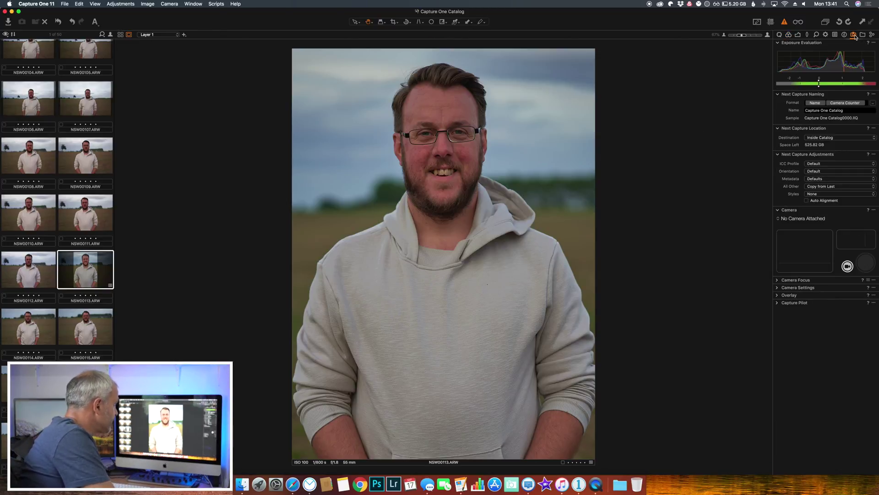
{"action": "left_click", "coordinate": [863, 35]}
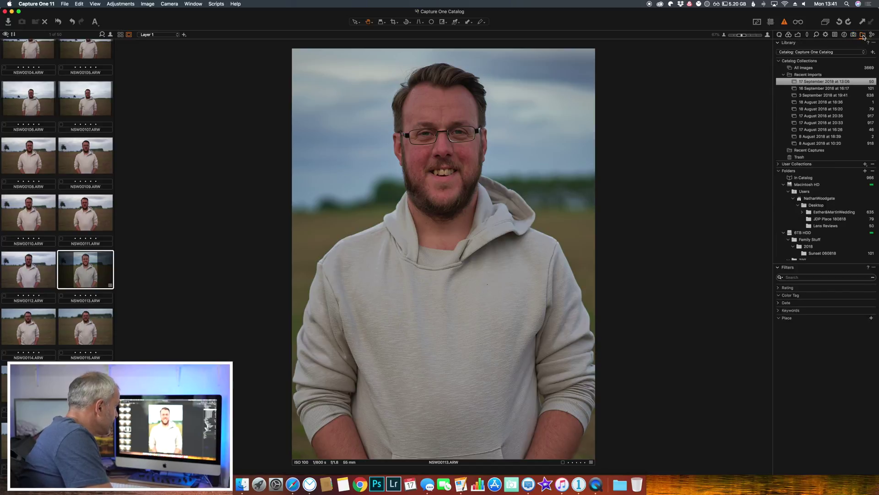
{"action": "left_click", "coordinate": [836, 35]}
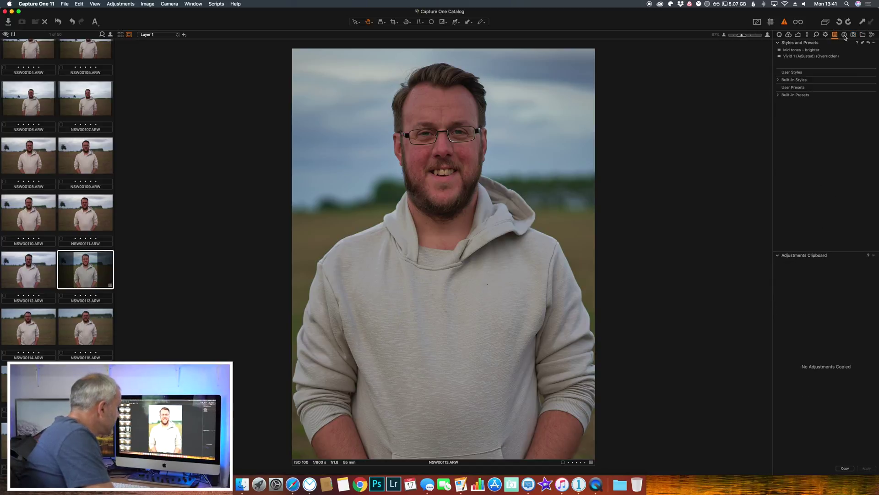
{"action": "left_click", "coordinate": [844, 35]}
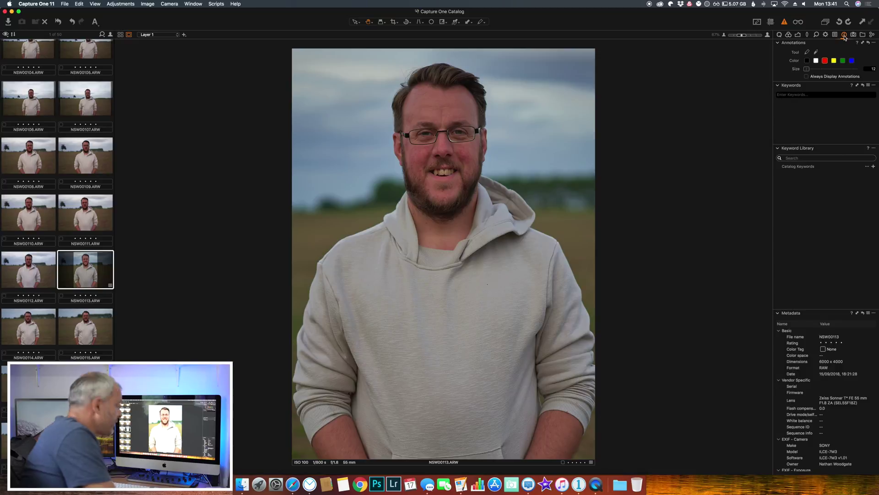
{"action": "left_click", "coordinate": [826, 35]}
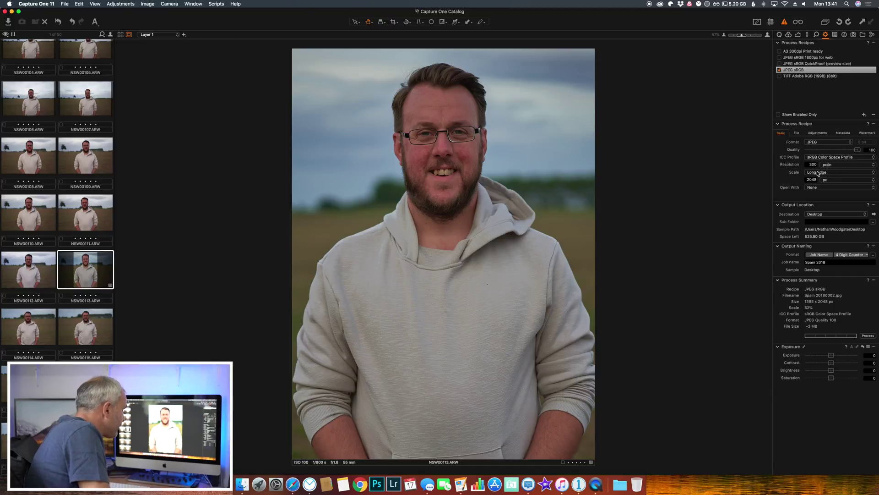
{"action": "left_click", "coordinate": [854, 174]}
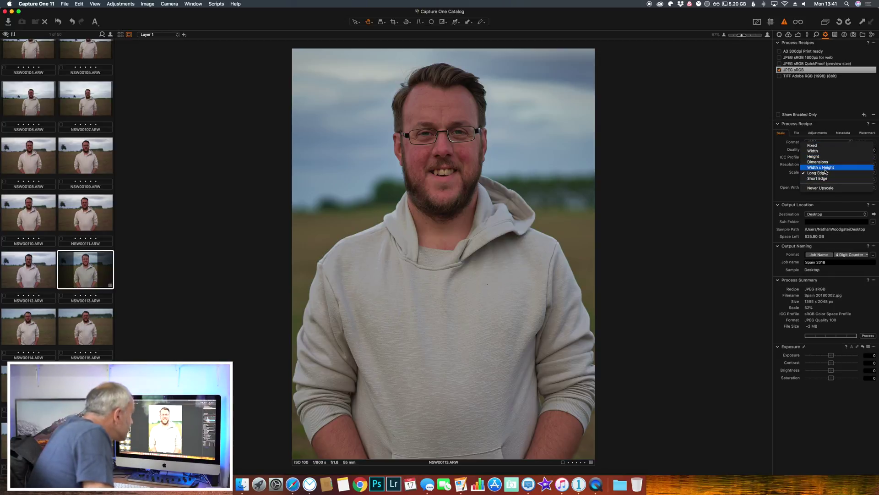
{"action": "left_click", "coordinate": [824, 145]}
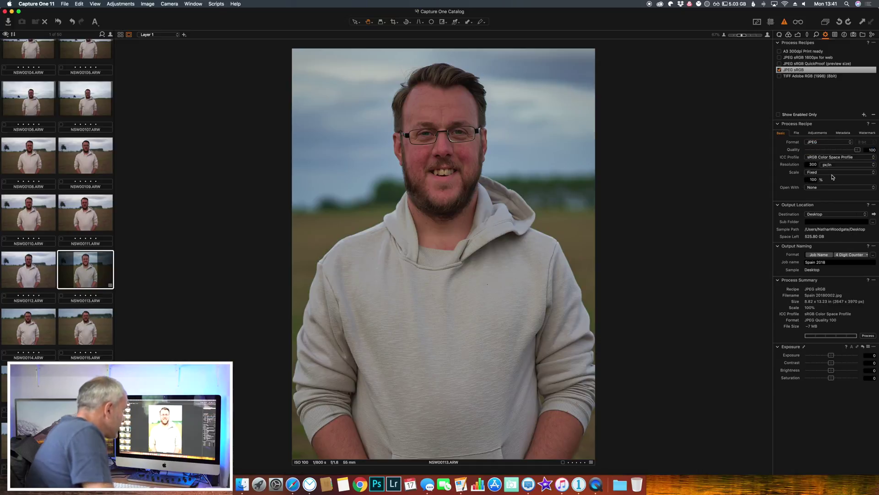